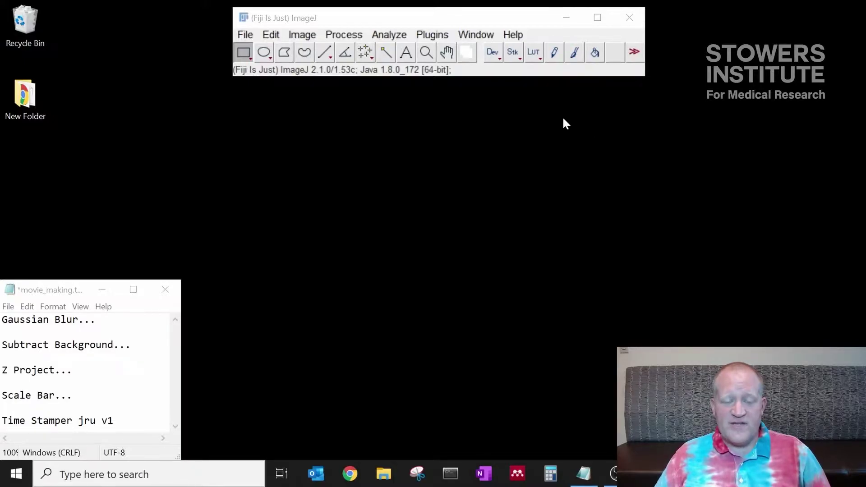
Load the Mitosis (5D stack) sample with 2 channels, 5 z-slices and 51 frames.
left_click(244, 36)
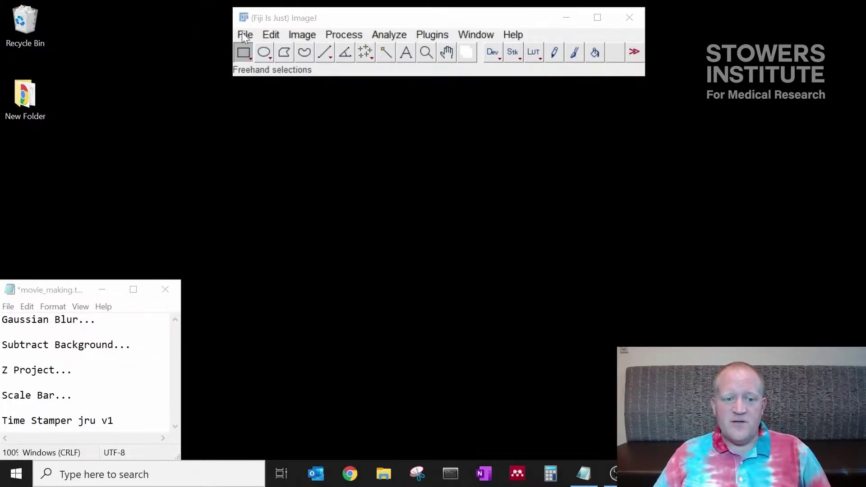
left_click(286, 102)
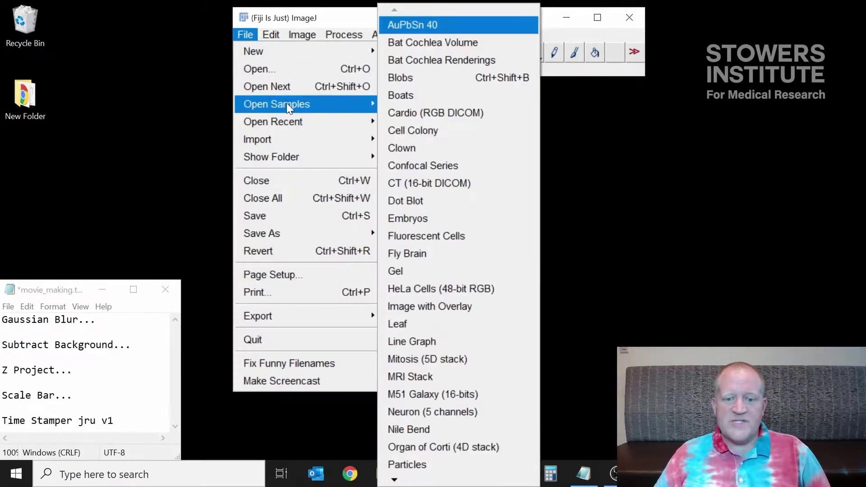
left_click(427, 356)
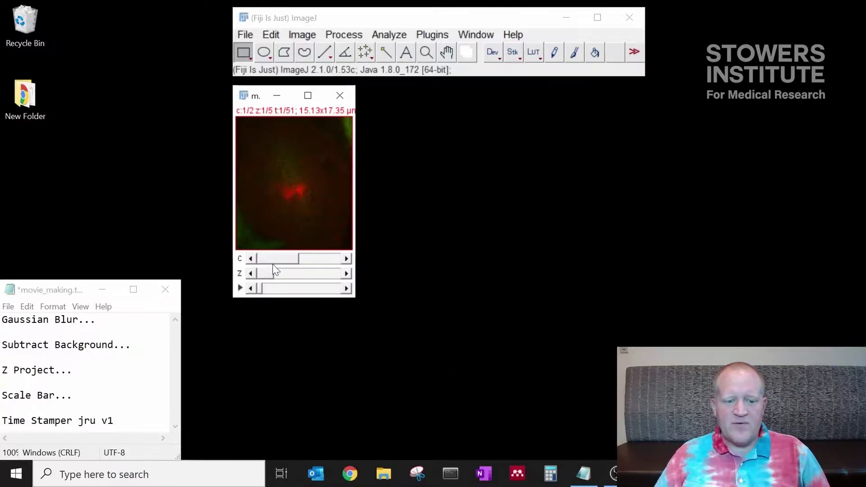
Preview the stack's second channel and briefly highlight the Gaussian Blur note.
left_click_drag(277, 261, 255, 291)
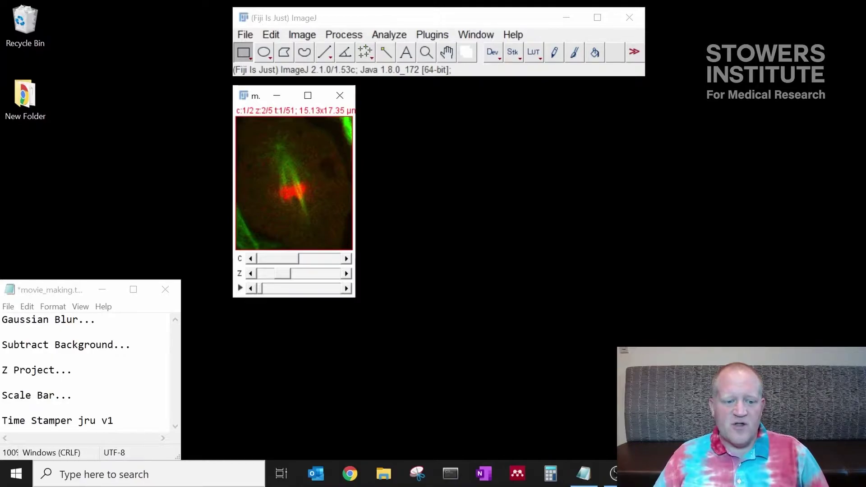
left_click_drag(96, 319, 3, 316)
left_click(2, 332)
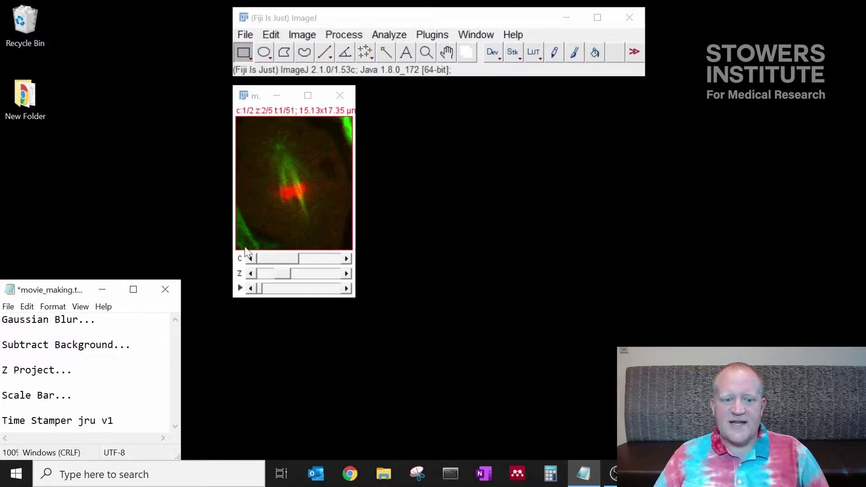
Zoom the mitosis image to 200% with the magnifier and shift its window right.
left_click(426, 52)
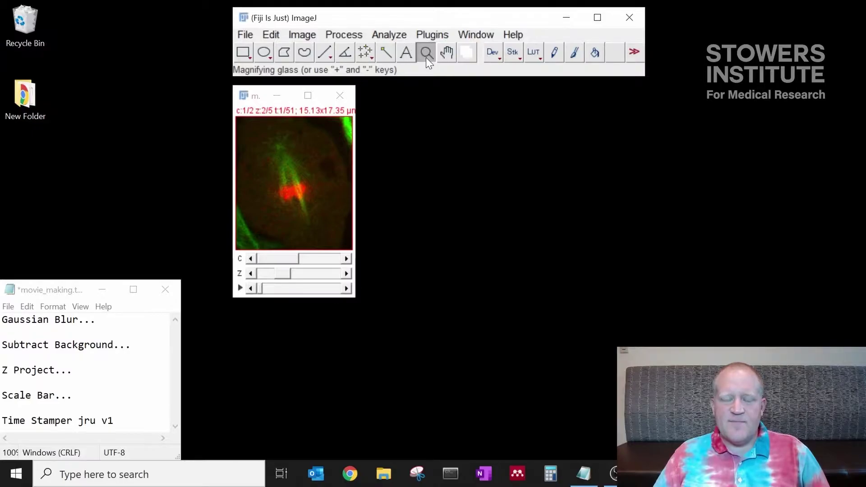
left_click(318, 167)
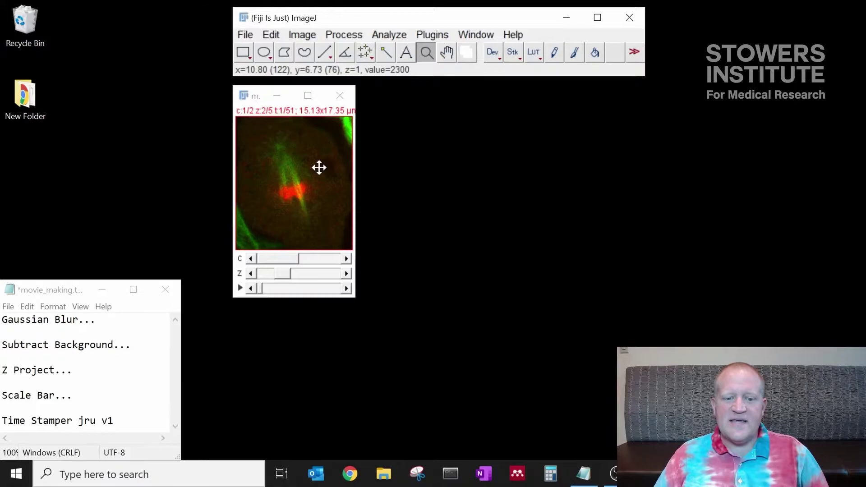
left_click(319, 167)
left_click_drag(320, 99, 352, 95)
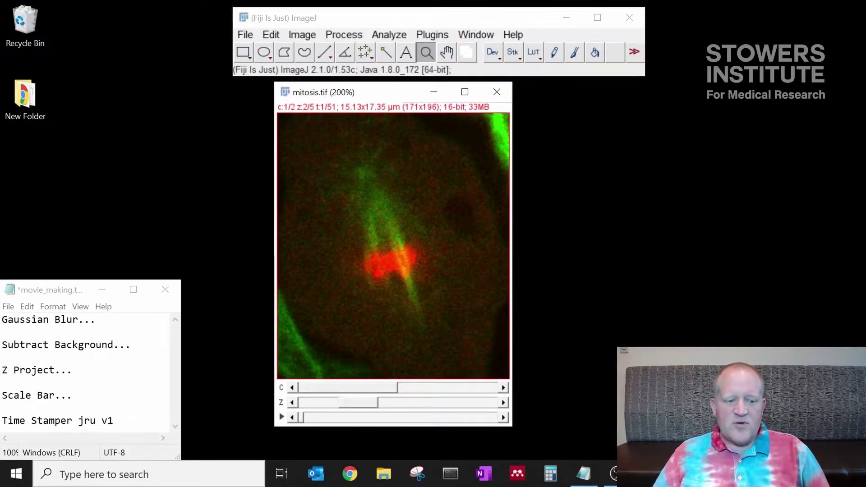
Search the Command Finder for 'gaussian blur', then close it without running anything.
left_click(466, 20)
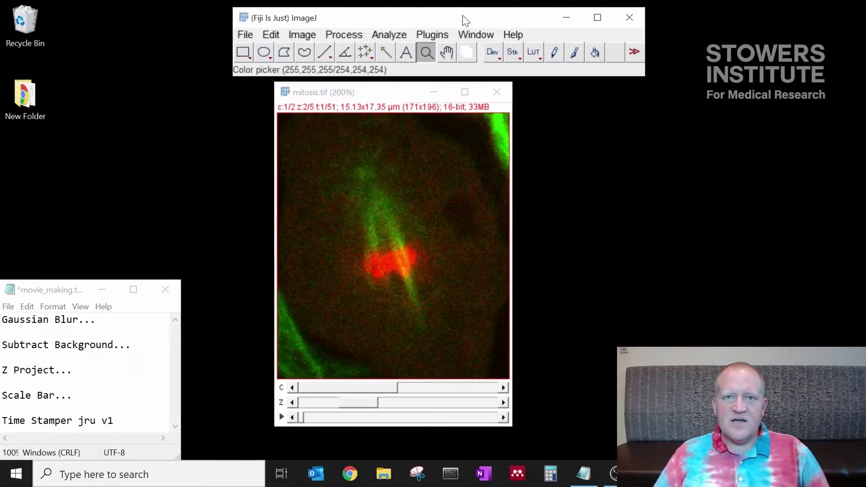
type("l")
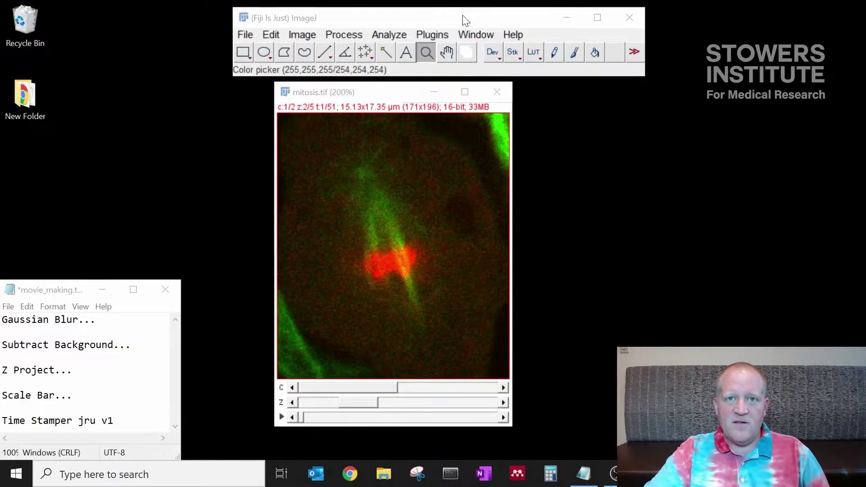
type("gaussi")
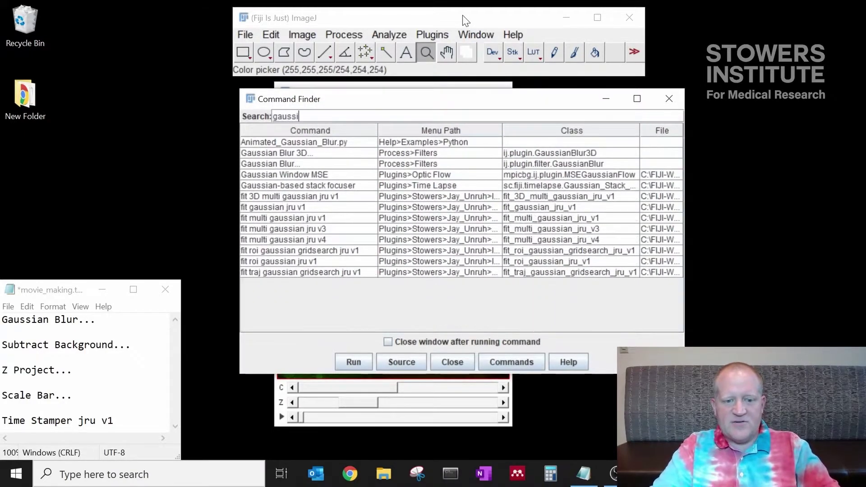
type("an blur")
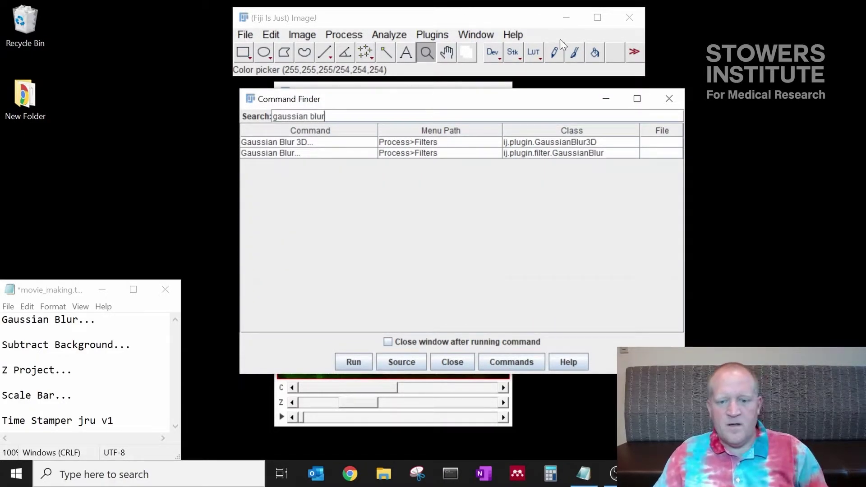
left_click(669, 99)
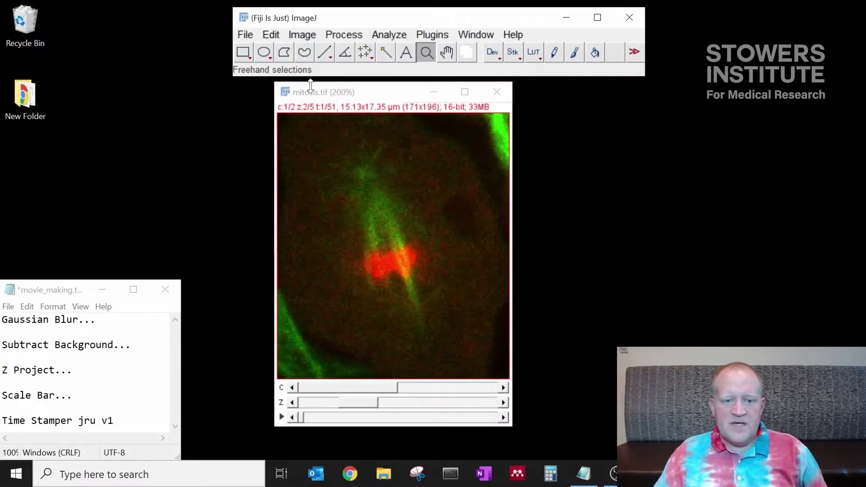
Apply a Gaussian Blur with sigma 1 to the stack and view z-slice 3.
left_click(331, 35)
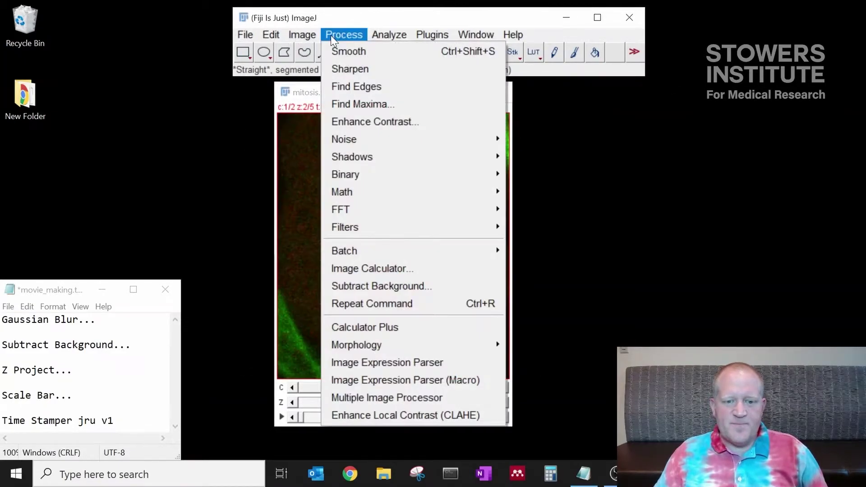
mouse_move(343, 228)
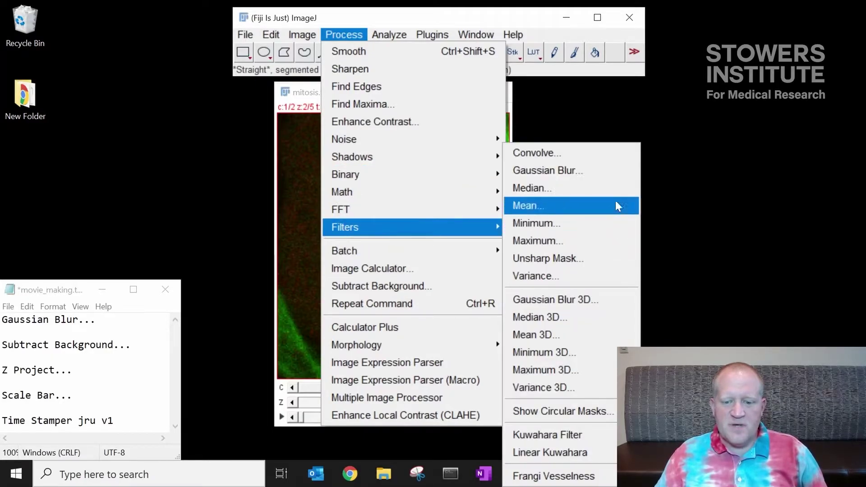
key("ctrl")
left_click(605, 170)
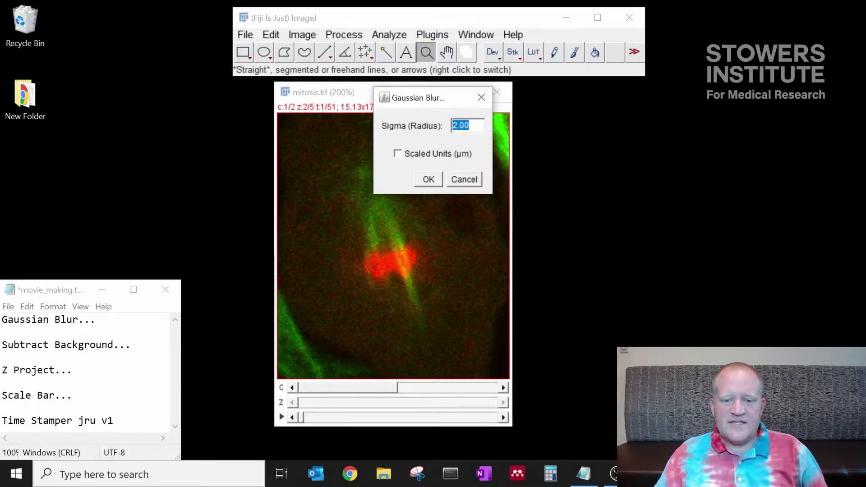
type("1")
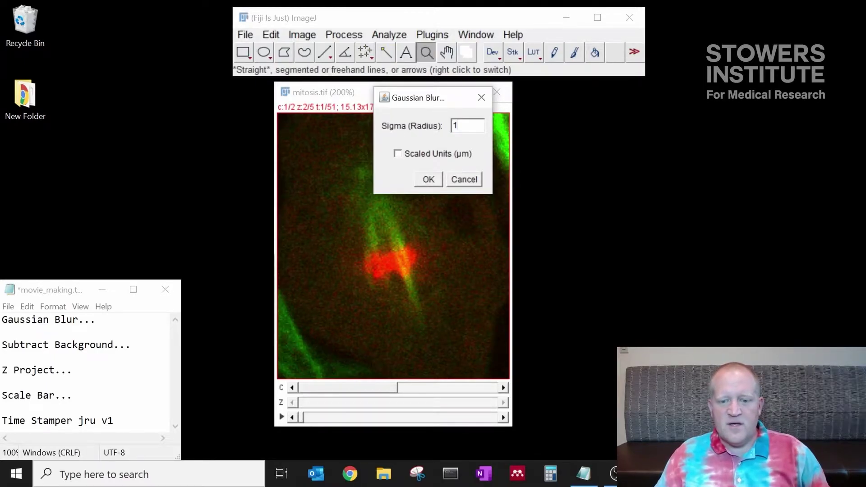
left_click_drag(418, 101, 564, 101)
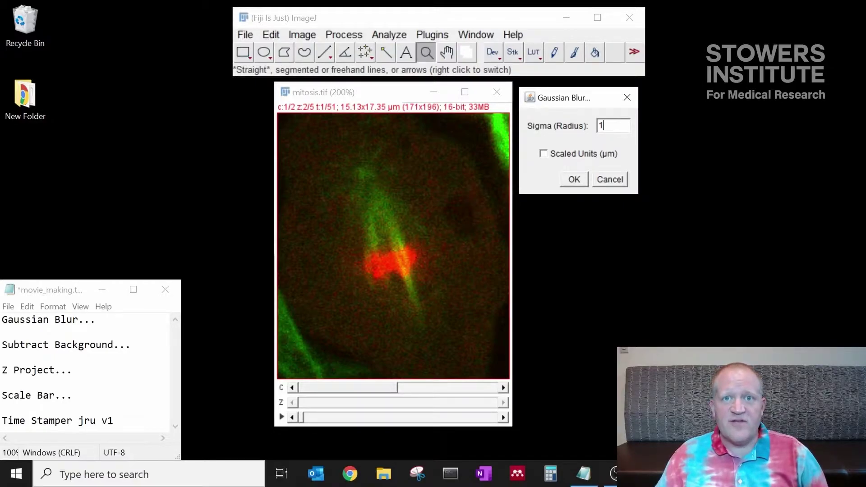
left_click(574, 180)
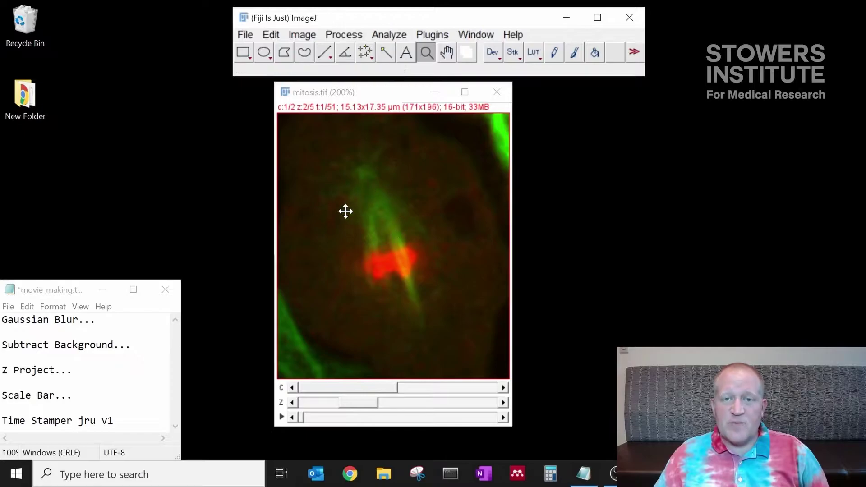
left_click_drag(356, 405, 392, 405)
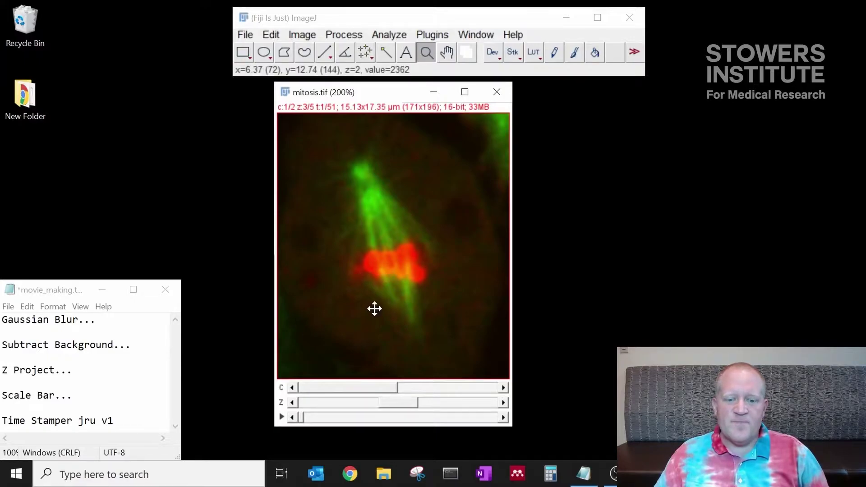
Run Subtract Background on mitosis.tif with the default 50.0-pixel rolling ball radius.
left_click(350, 35)
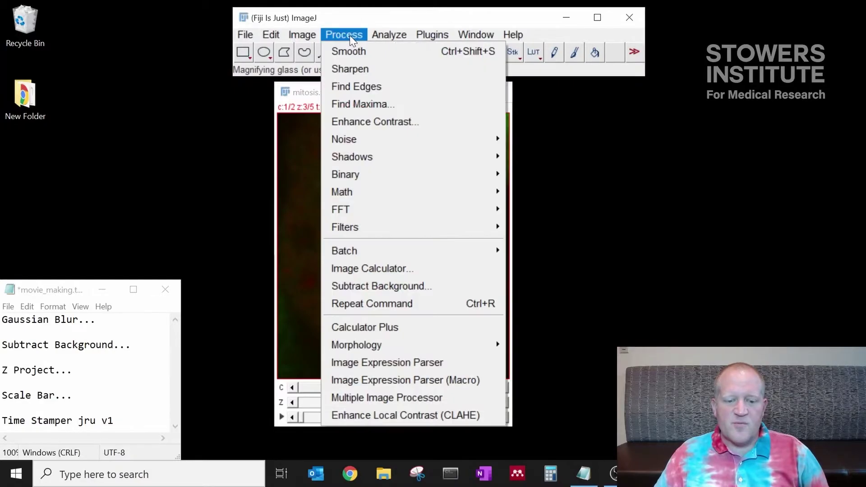
left_click(364, 287)
left_click_drag(419, 93, 588, 95)
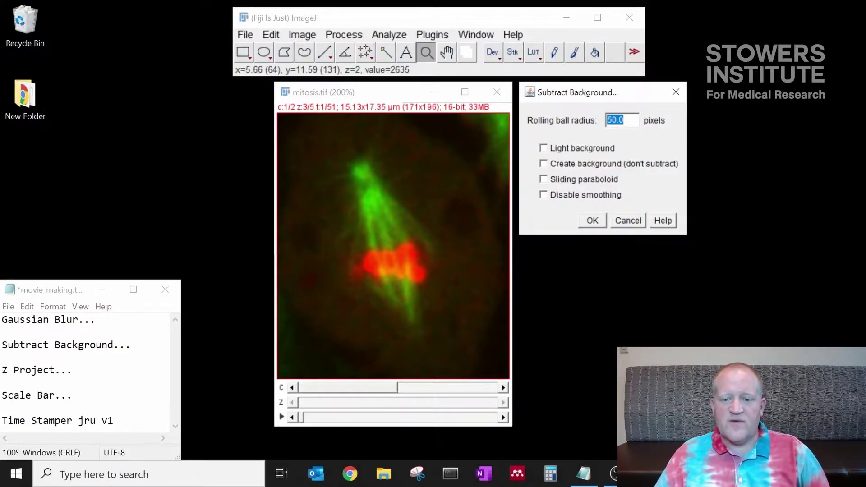
left_click(592, 223)
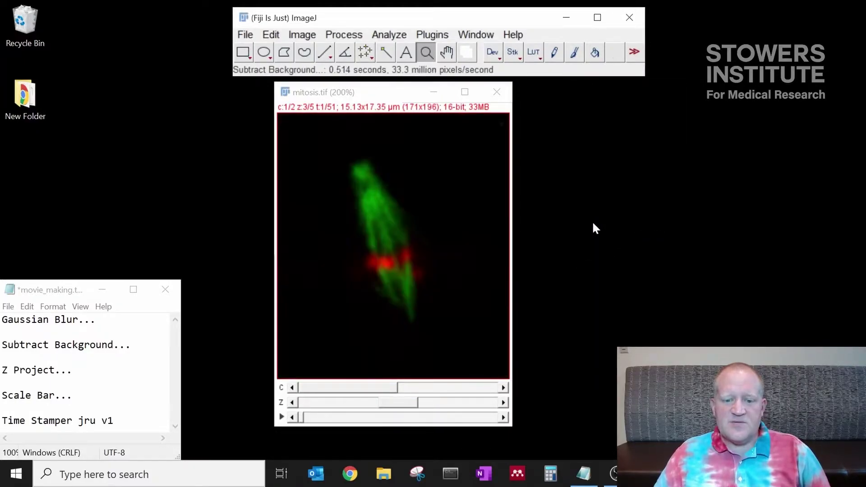
In Brightness/Contrast, reset and auto-stretch the red channel, then raise its maximum.
mouse_move(397, 399)
left_mouse_down()
mouse_move(323, 396)
mouse_move(470, 397)
mouse_move(390, 387)
left_mouse_up()
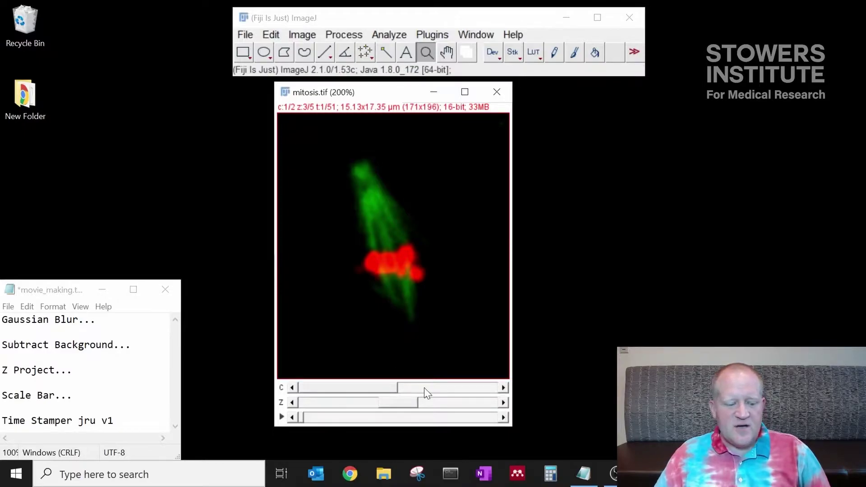
left_click(309, 31)
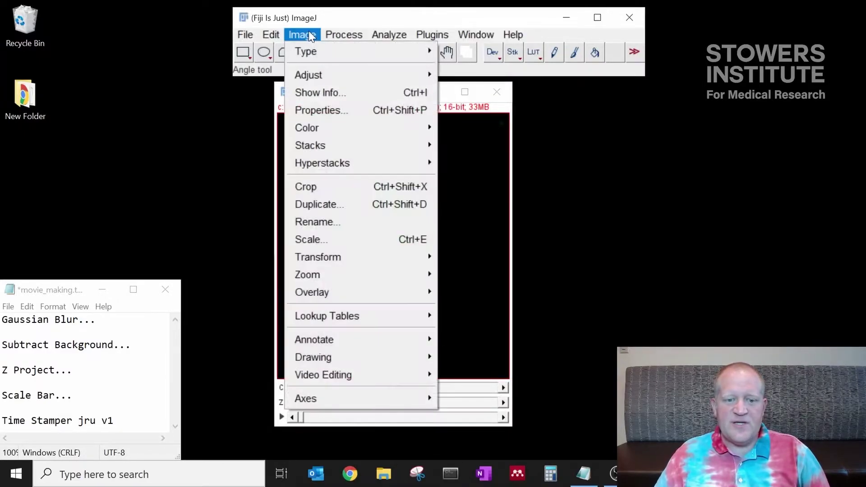
mouse_move(317, 72)
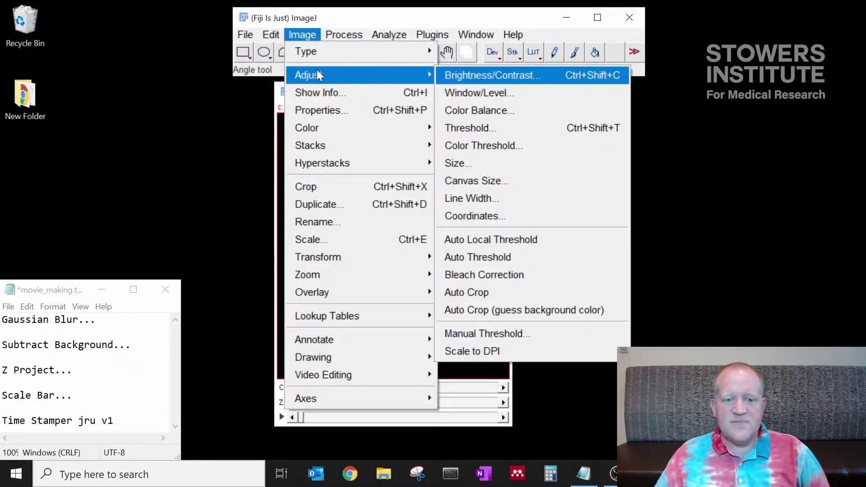
left_click(481, 78)
left_click_drag(559, 108, 677, 88)
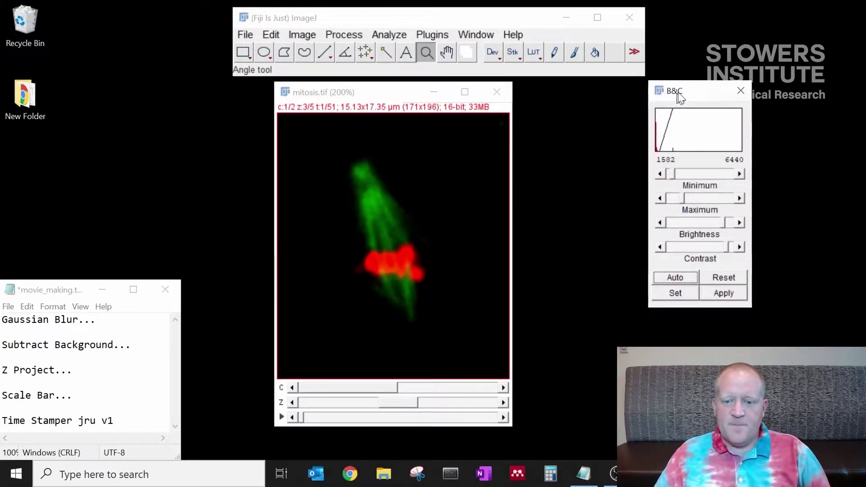
left_click(723, 273)
left_click(689, 273)
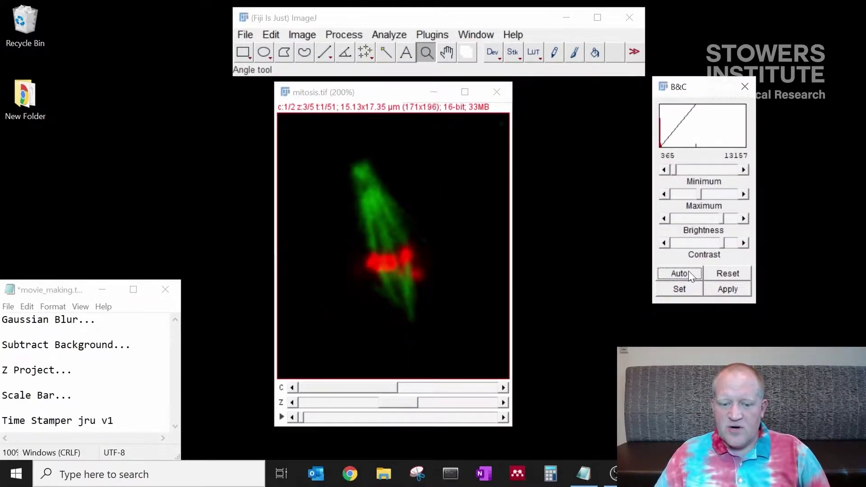
left_click_drag(700, 194, 710, 194)
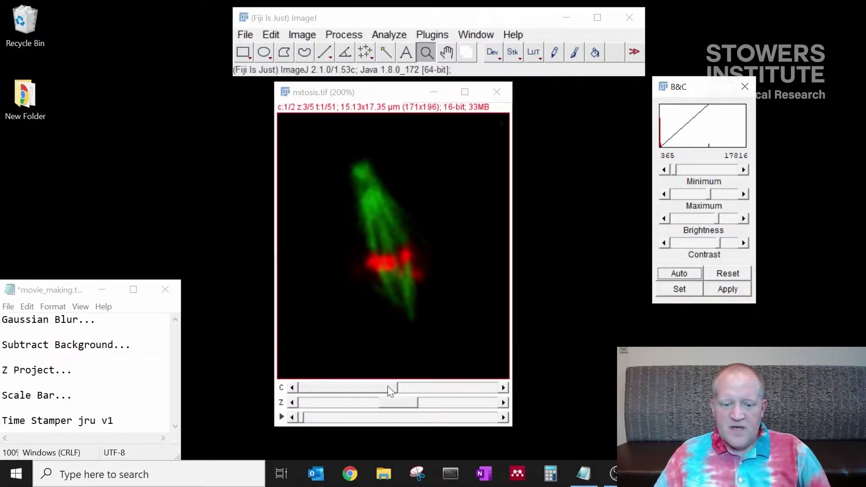
Switch to the green channel, reset and auto-stretch it, then step to slice 4.
left_click_drag(388, 386, 409, 387)
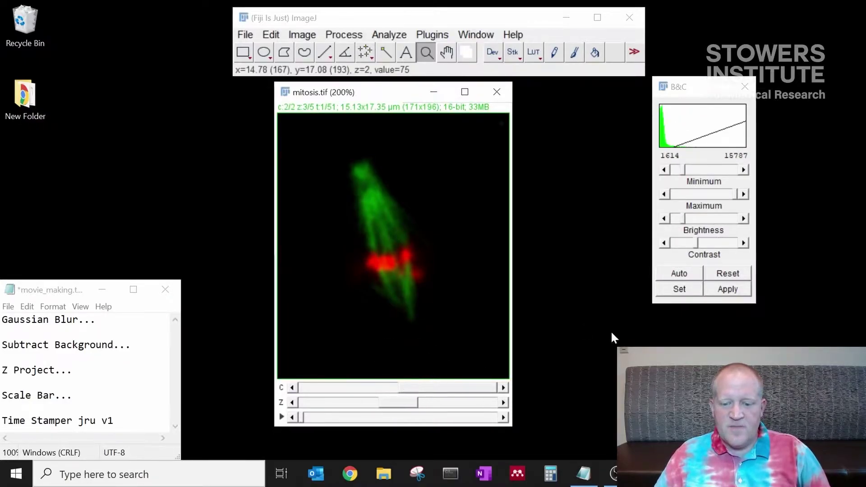
left_click(692, 159)
left_click(709, 275)
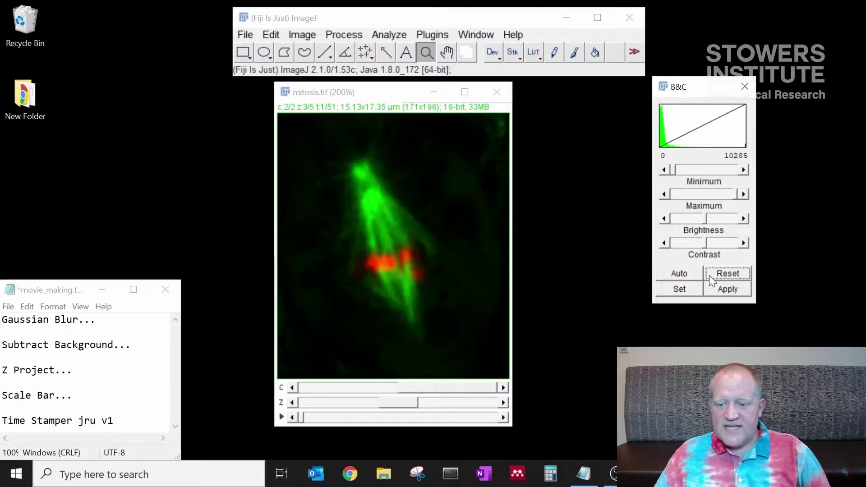
left_click(689, 275)
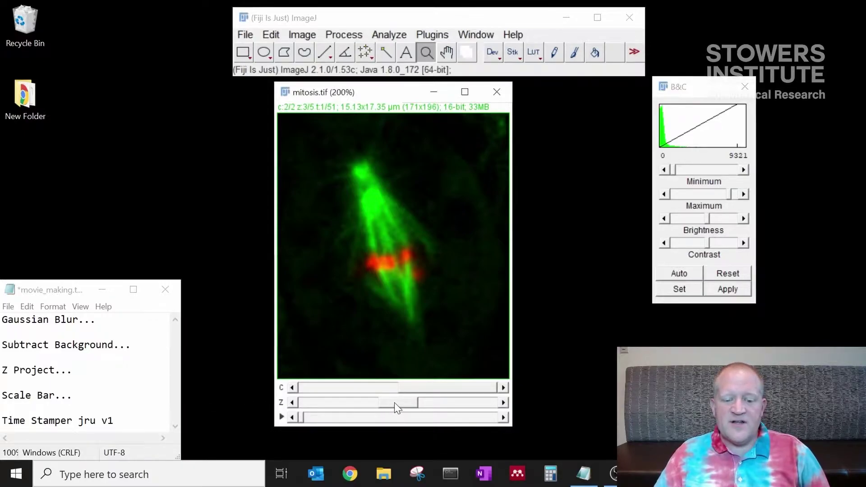
mouse_move(394, 402)
left_mouse_down()
mouse_move(321, 396)
mouse_move(478, 397)
mouse_move(381, 408)
mouse_move(470, 408)
mouse_move(384, 408)
left_mouse_up()
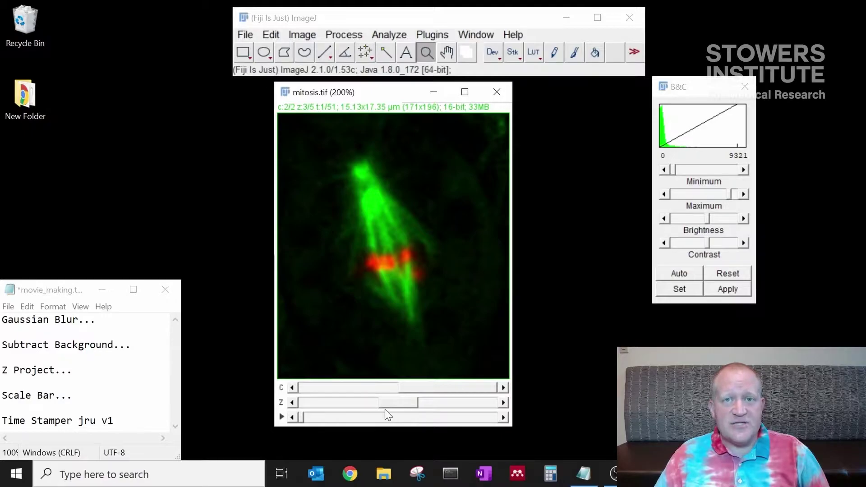
Open Z Project and choose Max Intensity for slices 1–5 with all time frames.
left_click(302, 37)
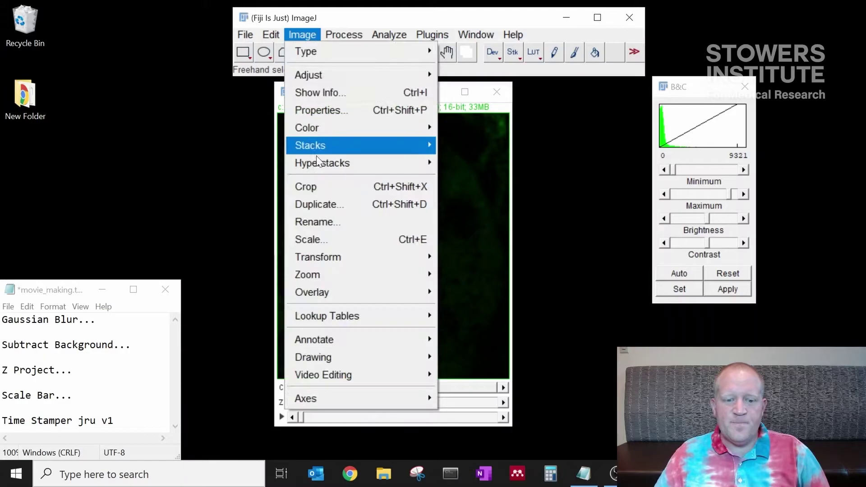
mouse_move(328, 145)
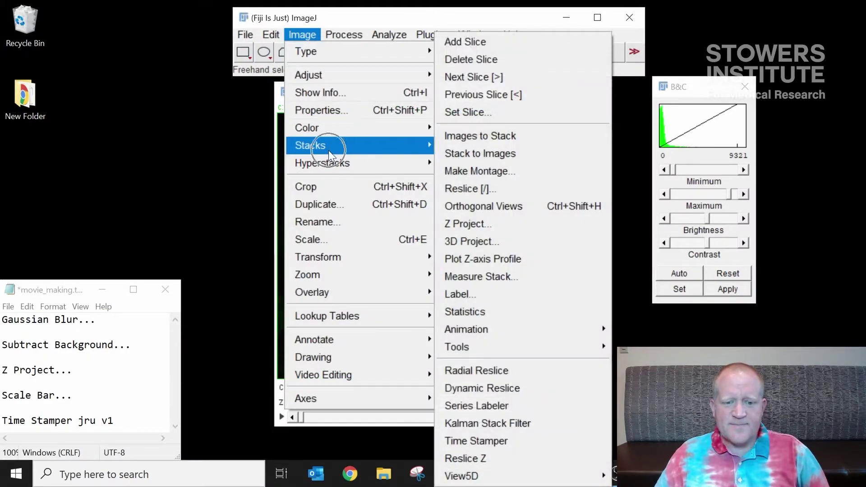
left_click(481, 224)
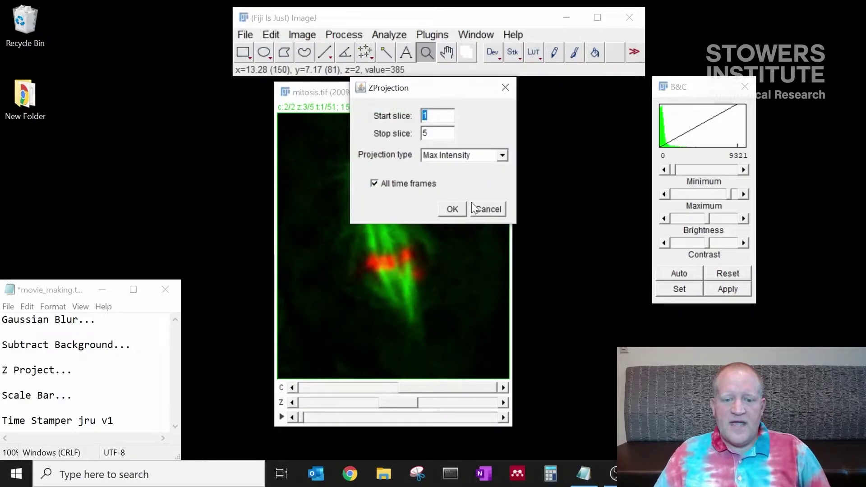
left_click_drag(437, 87, 581, 95)
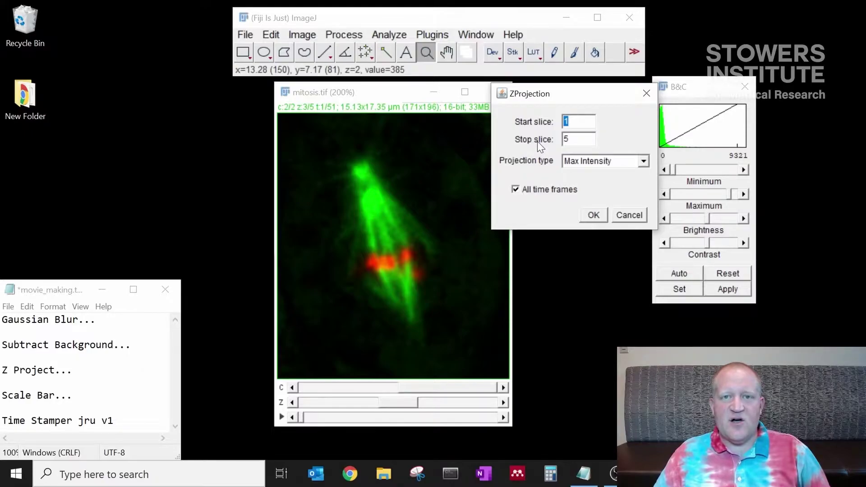
left_click(608, 161)
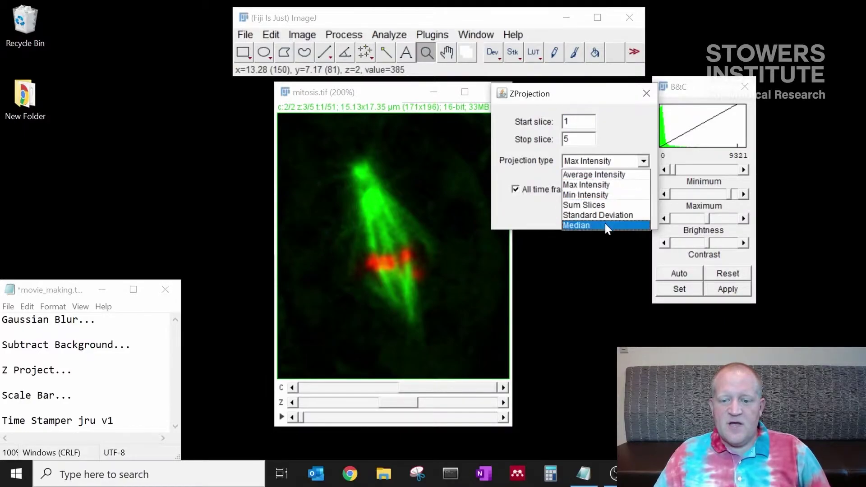
left_click(603, 186)
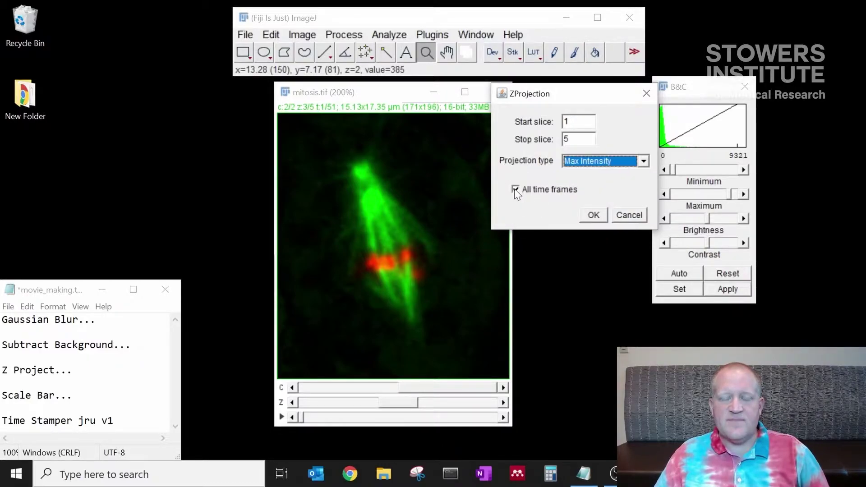
Run the Max Intensity projection and zoom MAX_mitosis.tif to 200%.
left_click(593, 214)
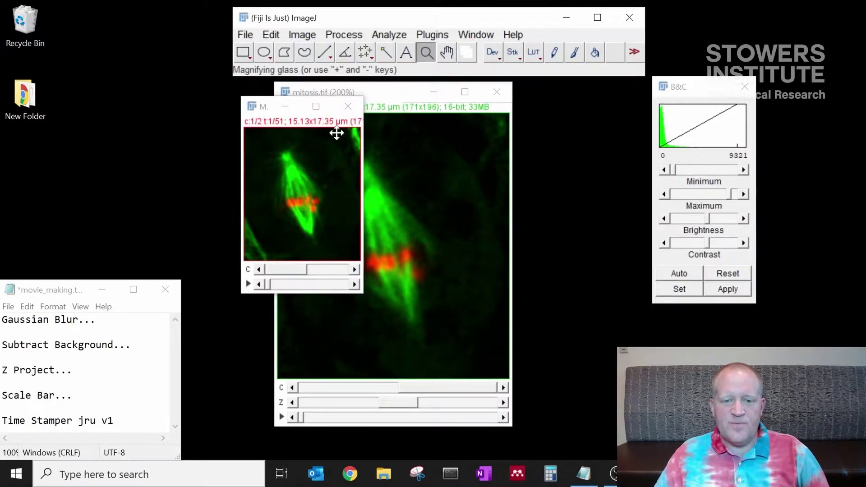
left_click(298, 163)
left_click(298, 162)
left_click_drag(326, 109, 400, 99)
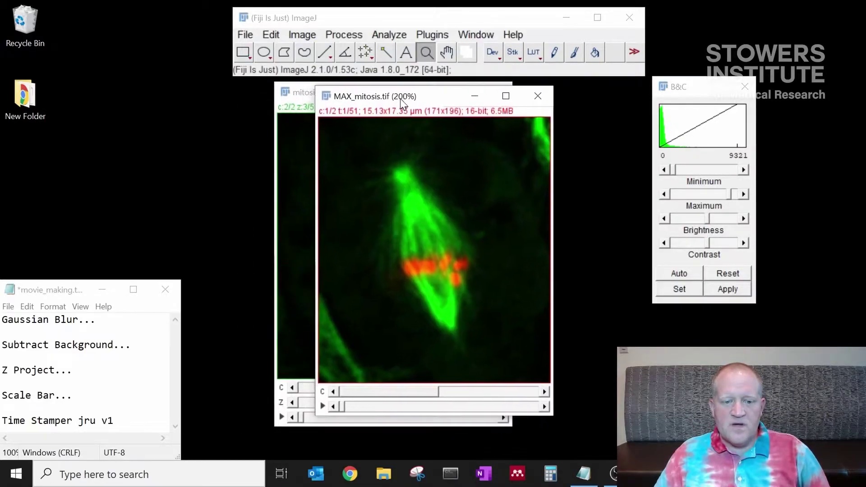
Advance MAX_mitosis.tif to time point 26 and reposition its window.
left_click(367, 393)
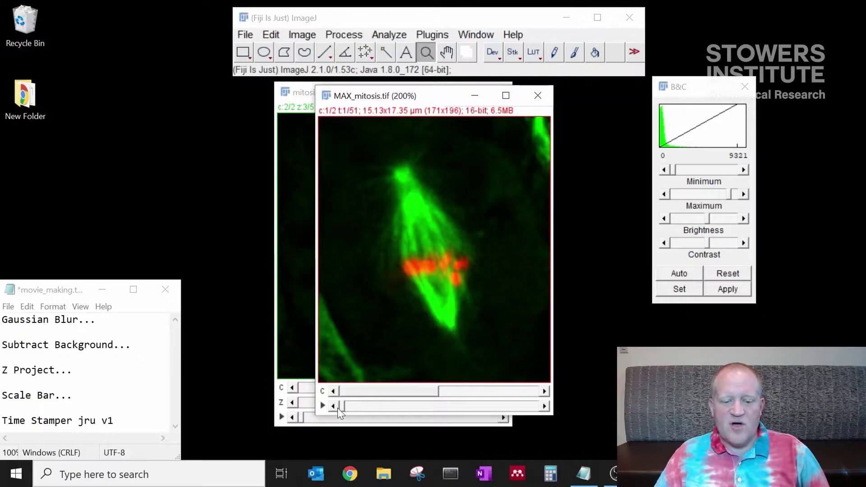
mouse_move(339, 407)
left_mouse_down()
mouse_move(436, 400)
mouse_move(546, 409)
mouse_move(337, 402)
left_mouse_up()
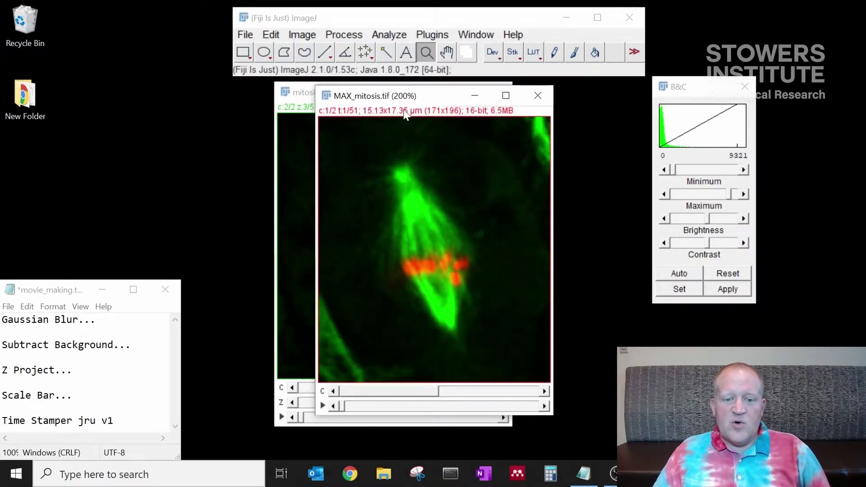
left_click_drag(406, 99, 424, 113)
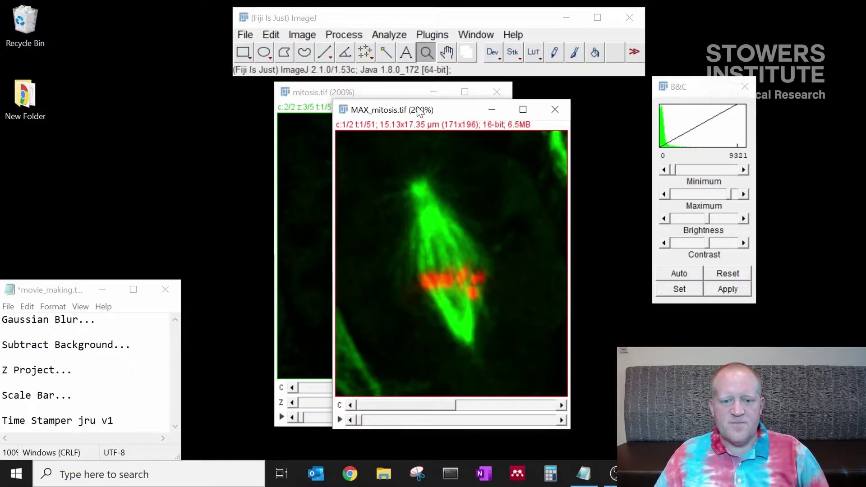
left_click_drag(421, 110, 395, 95)
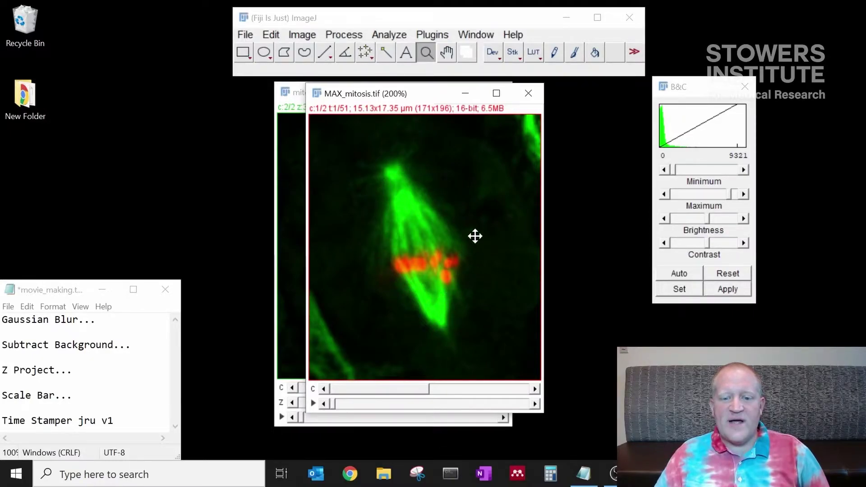
left_click(471, 114)
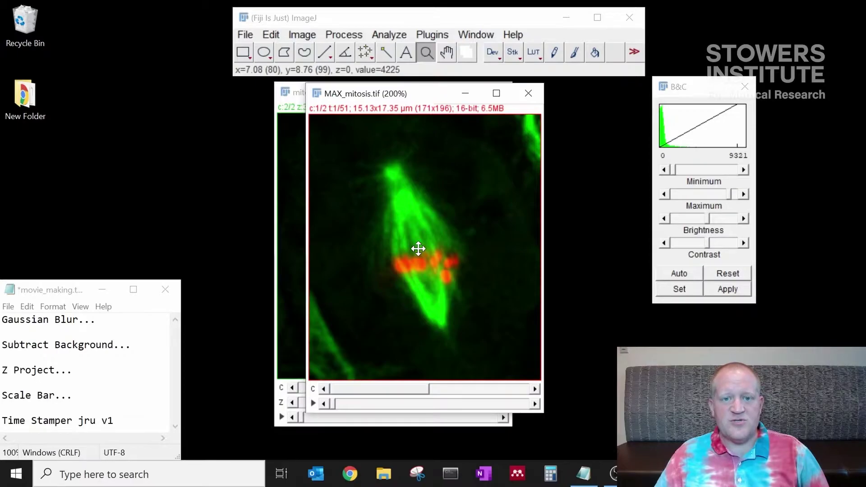
Reset the projection's red and green display ranges, lowering the red maximum.
left_click_drag(408, 94, 408, 98)
left_click(728, 273)
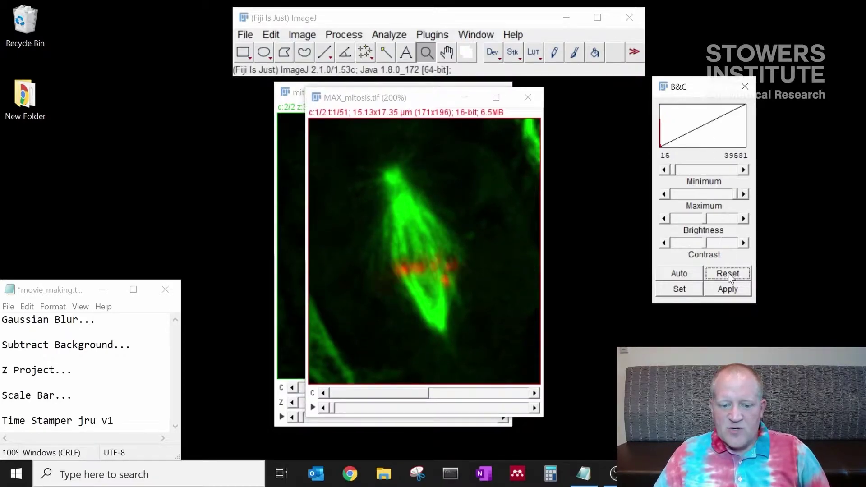
left_click_drag(735, 196, 718, 198)
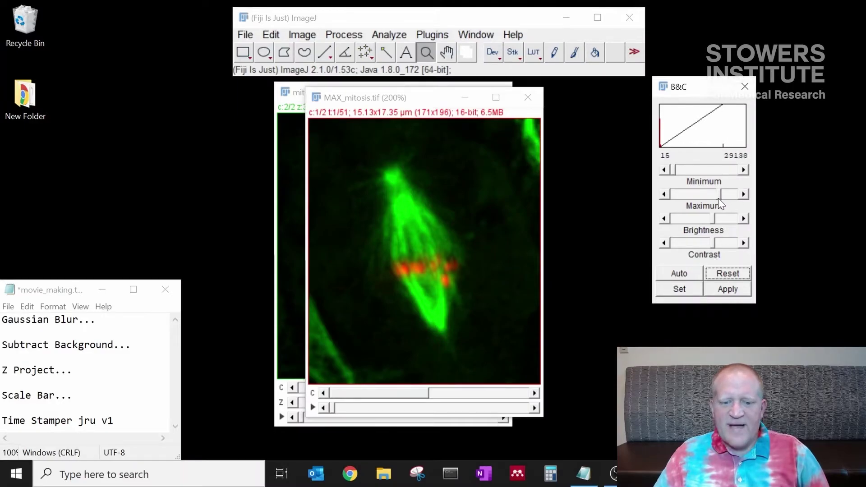
left_click(464, 393)
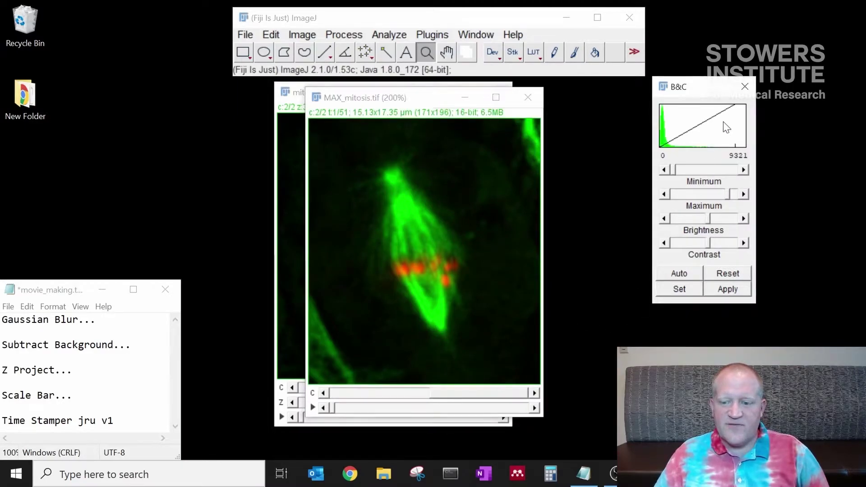
left_click(726, 272)
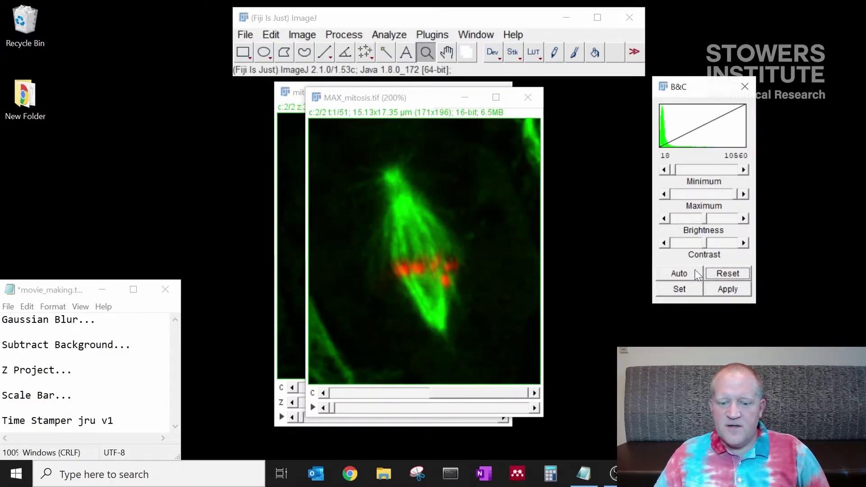
left_click(431, 99)
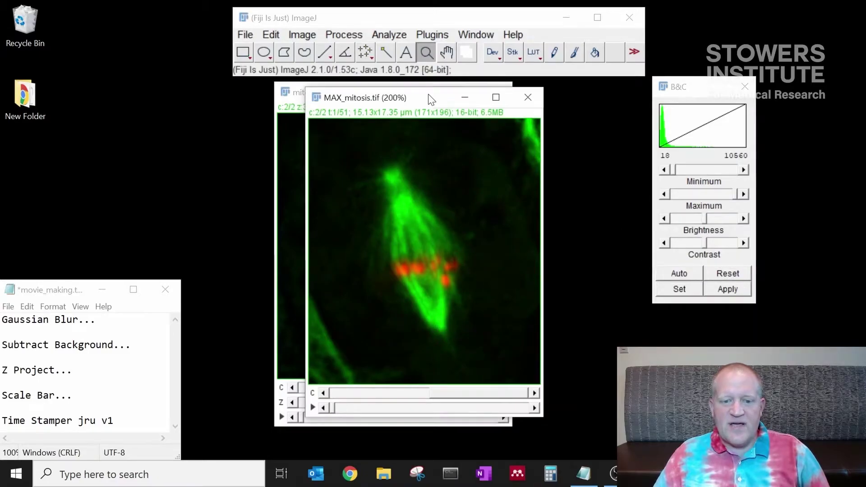
Choose RGB Color from the Image > Type menu for MAX_mitosis.tif.
left_click(305, 33)
mouse_move(305, 48)
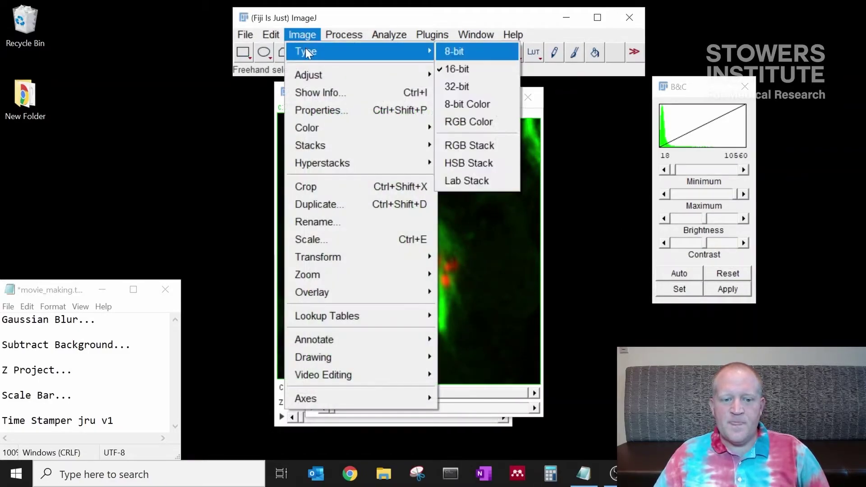
left_click(490, 124)
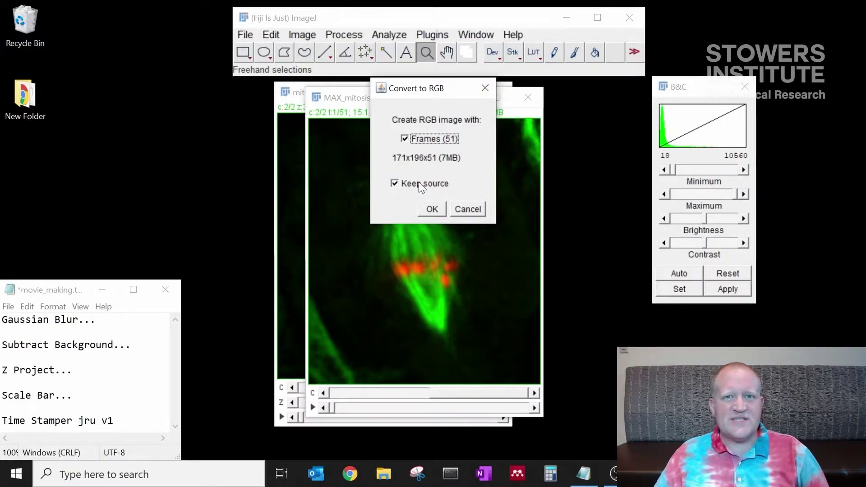
Convert all 51 frames to RGB, zoom MAX_mitosis-1 to 200% and check frames 7 and 1.
left_click(432, 209)
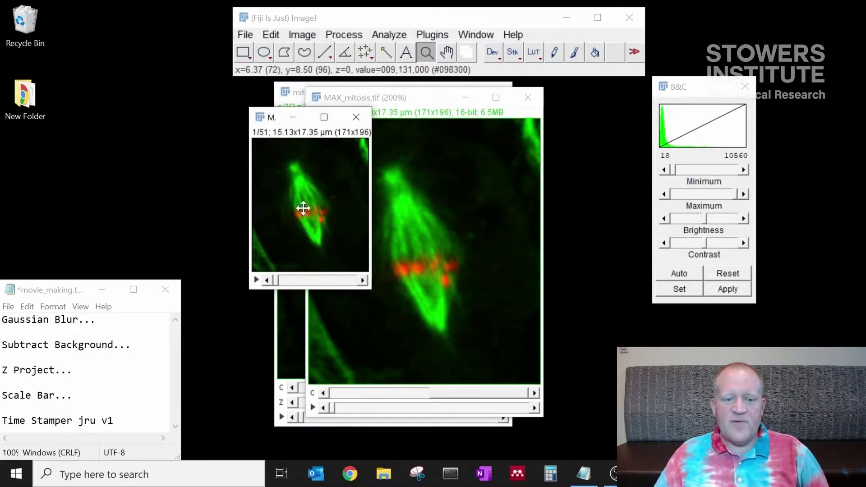
left_click(311, 209)
left_click(311, 210)
left_click_drag(311, 210, 517, 241)
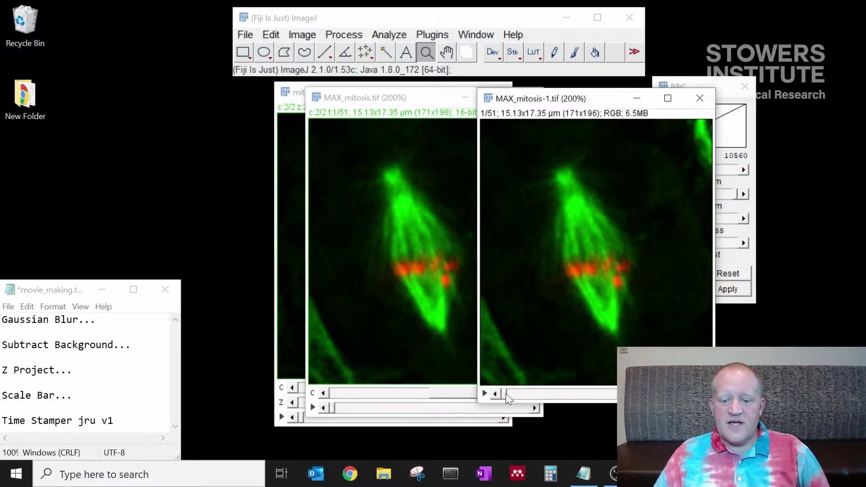
mouse_move(505, 393)
left_mouse_down()
mouse_move(631, 397)
mouse_move(513, 394)
left_mouse_up()
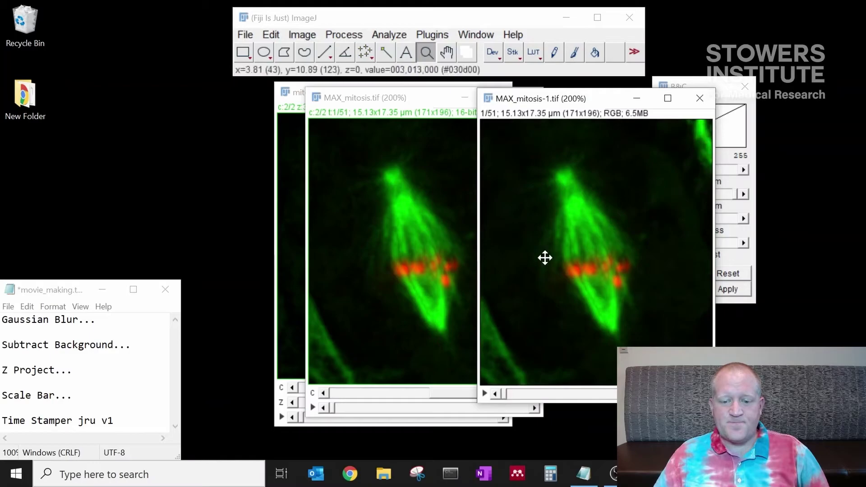
left_click_drag(571, 99, 415, 118)
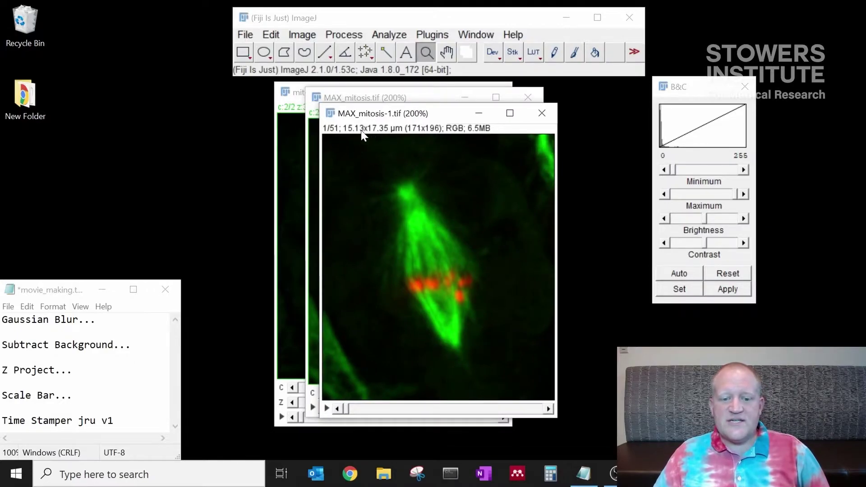
Shift the RGB window to reveal the original's info line and browse the Analyze menu.
key("ctrl")
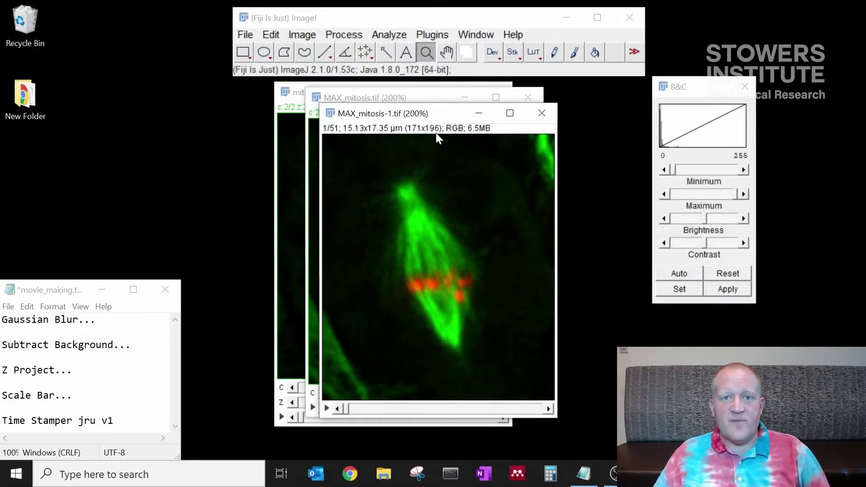
left_click_drag(432, 113, 434, 134)
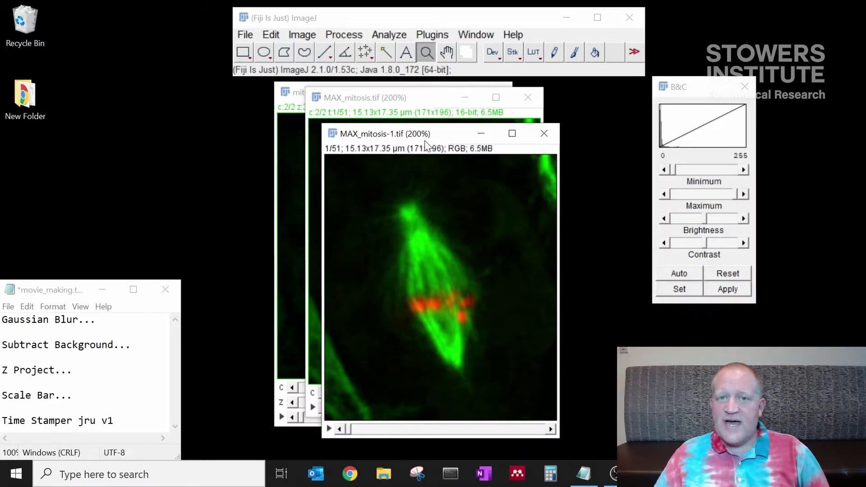
left_click(401, 36)
left_click(395, 134)
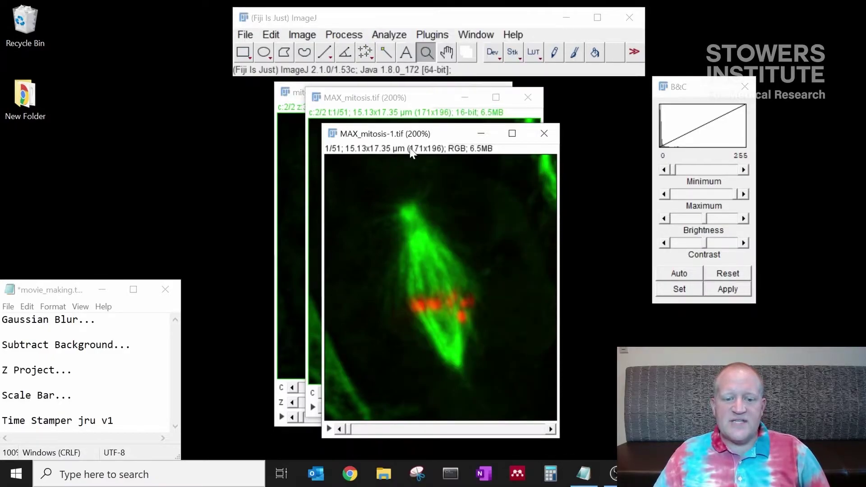
Search the Command Finder for 'scale bar' and select Scale Bar... with the RGB movie in front.
left_click_drag(412, 135, 422, 140)
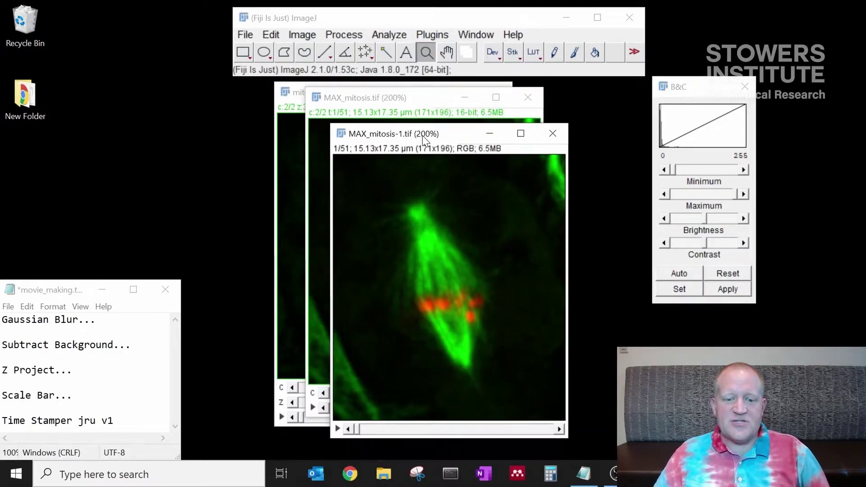
left_click(464, 21)
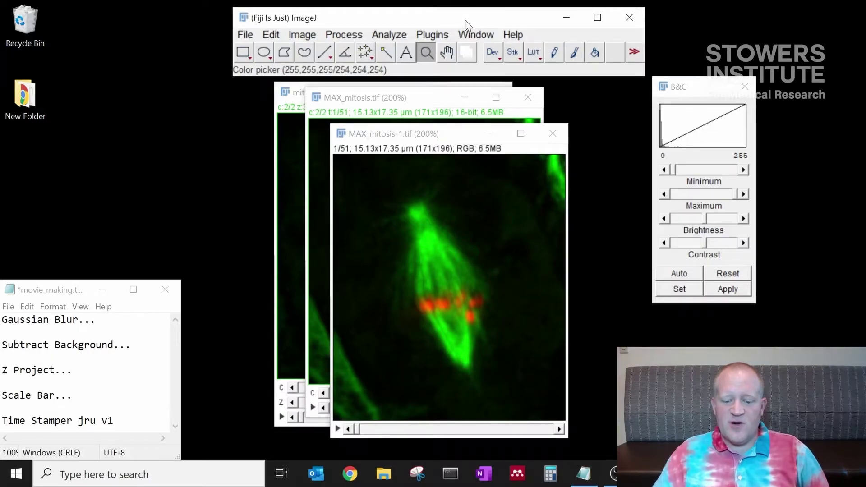
key("l")
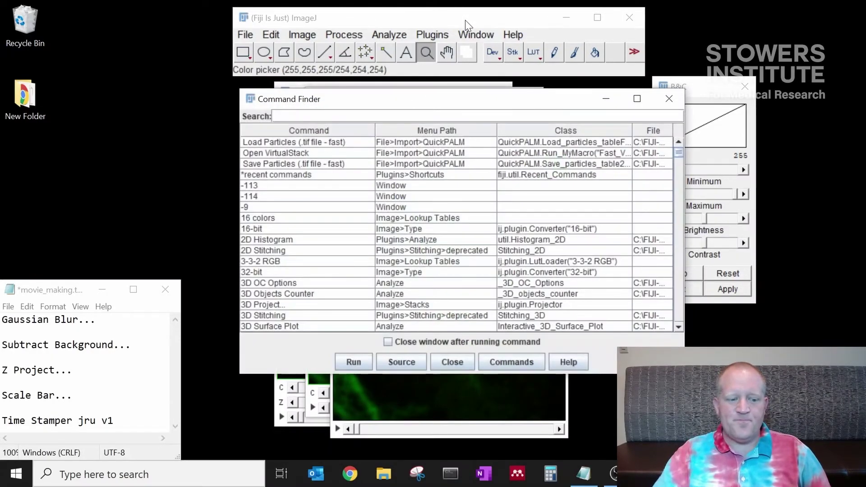
type("scal")
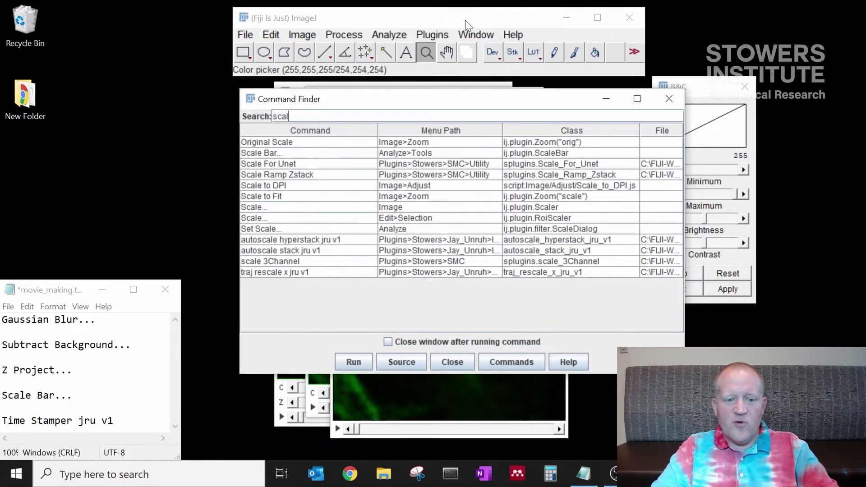
type("e bar")
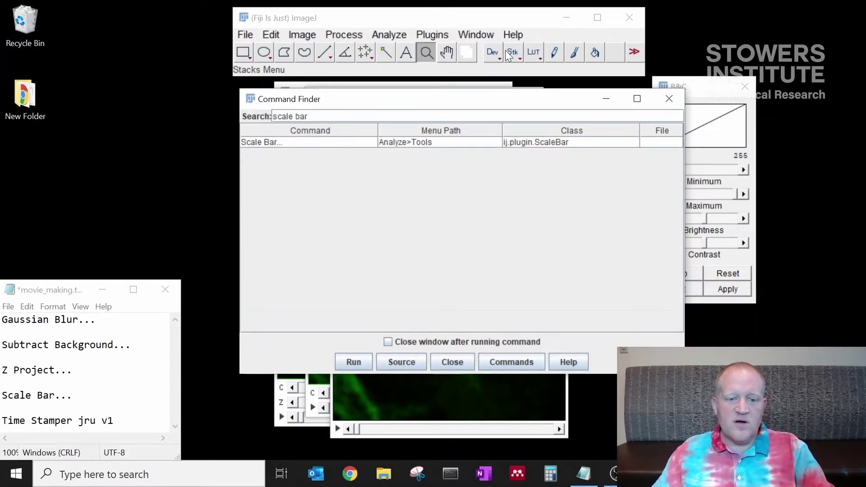
left_click_drag(332, 93, 579, 314)
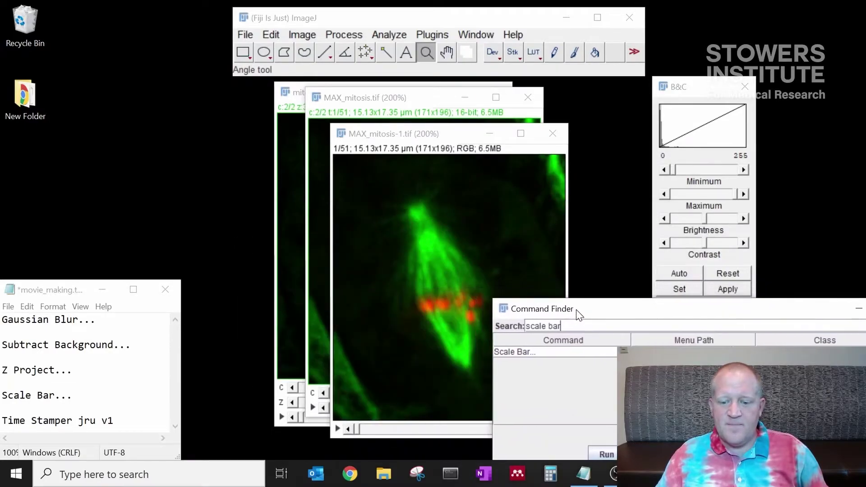
left_click(540, 356)
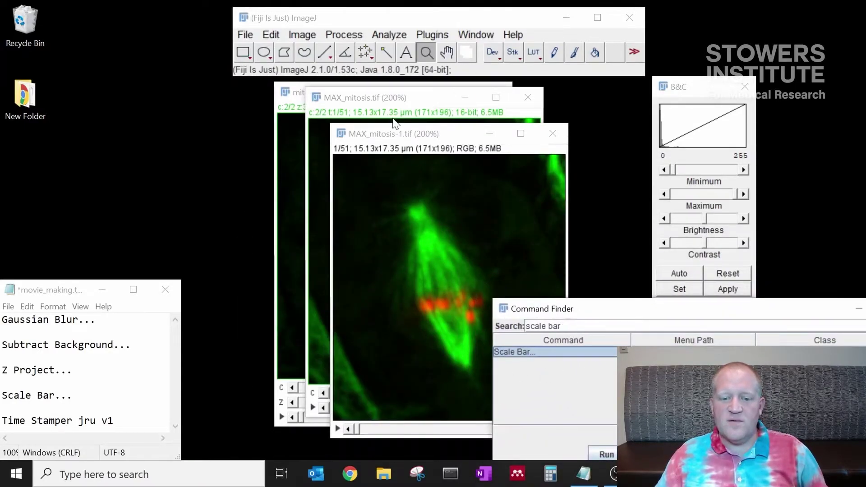
left_click_drag(396, 136, 303, 119)
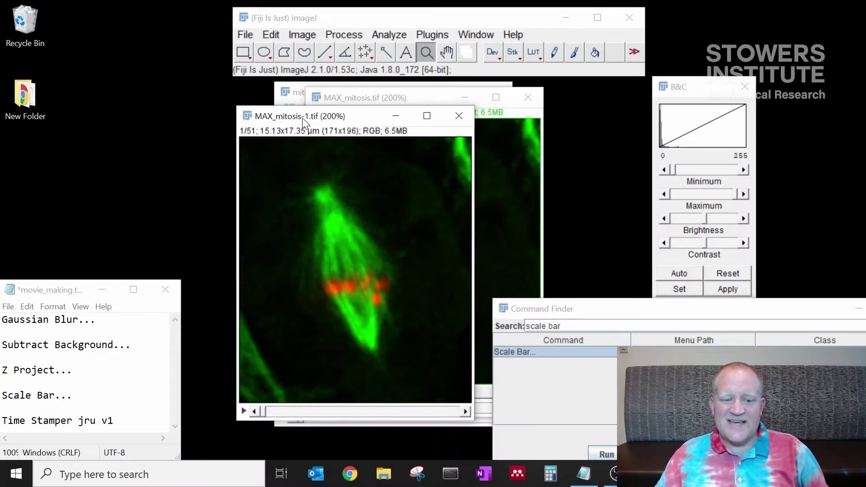
Run Scale Bar on the RGB movie with Width 5 µm, Height 5 pixels and Font size 10.
left_click(612, 454)
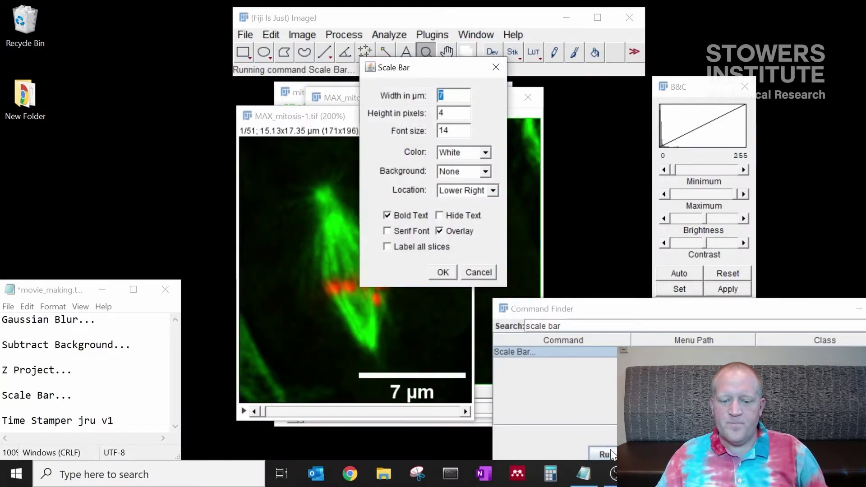
left_click_drag(440, 73, 598, 91)
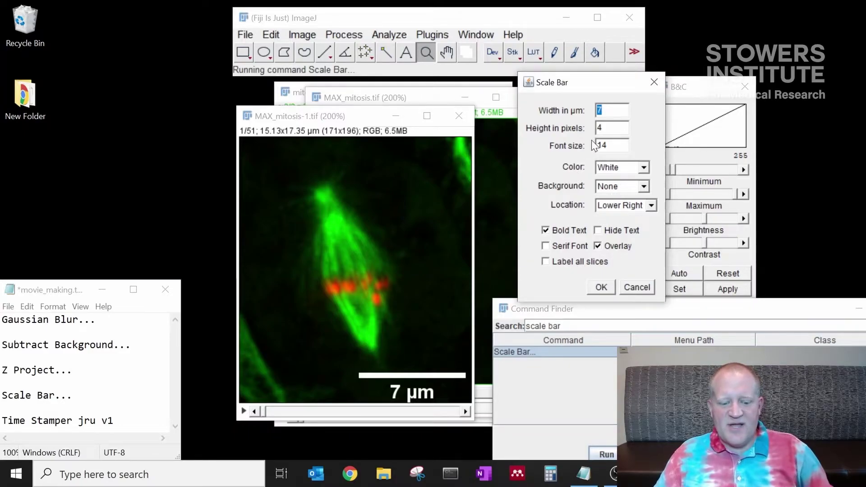
type("5")
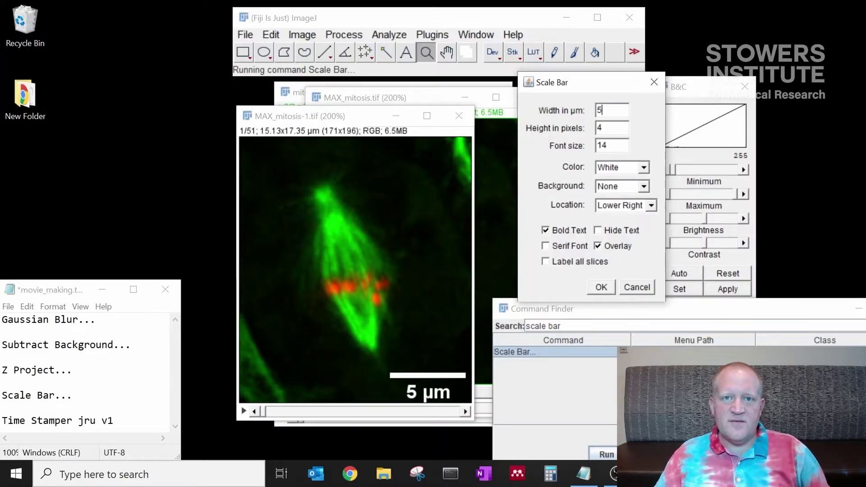
key("Tab")
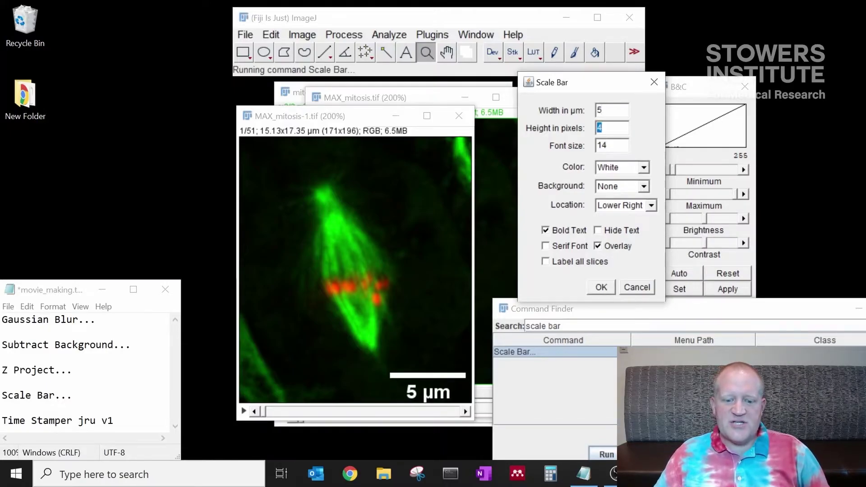
type("10")
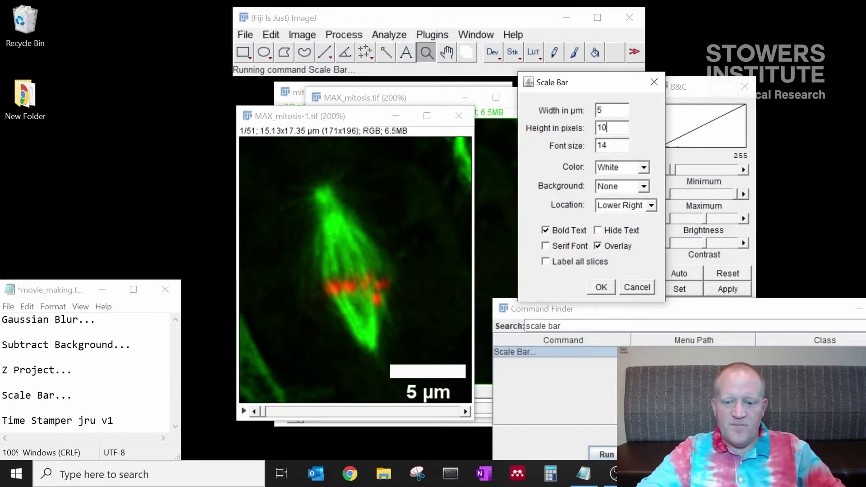
key("BackSpace")
key("BackSpace")
type("5")
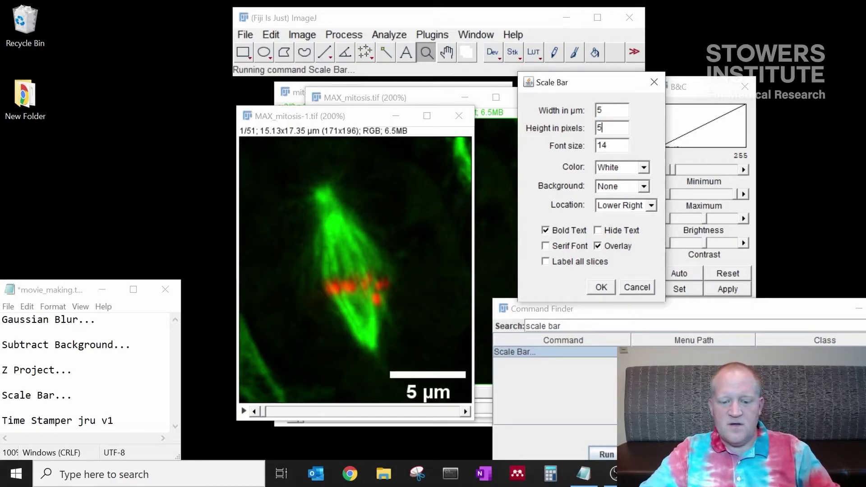
key("Tab")
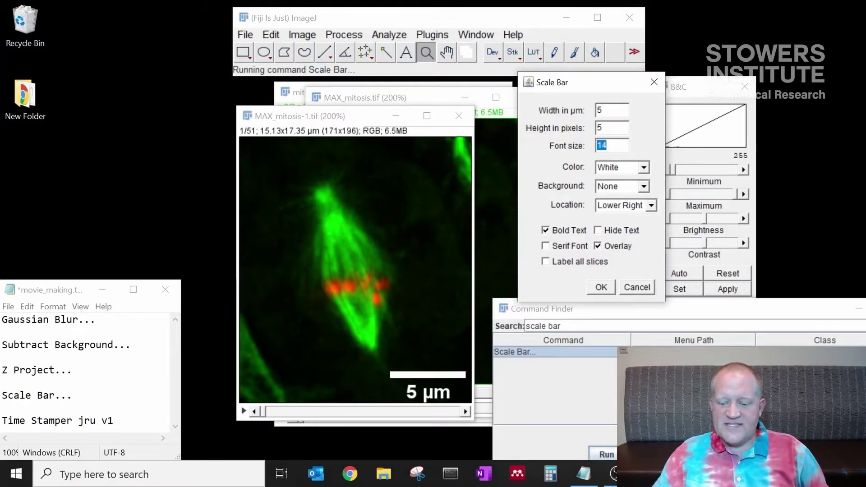
type("10")
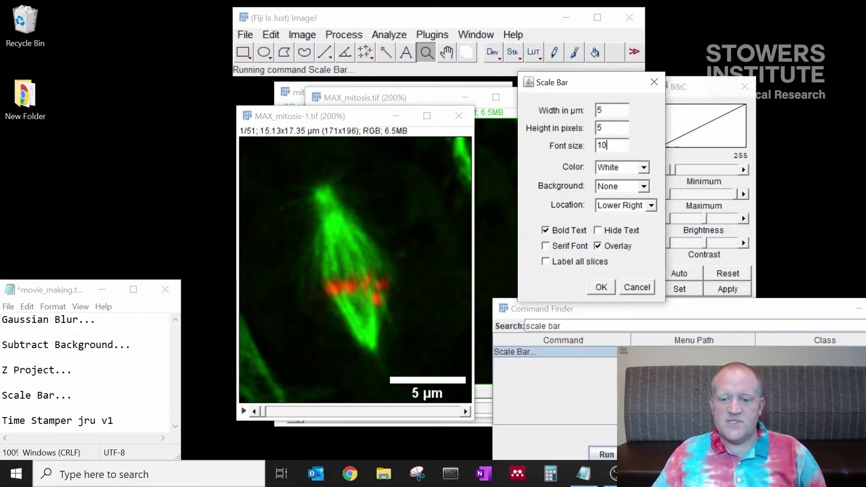
Set the scale bar Background to None after briefly trying dark gray.
left_click(621, 183)
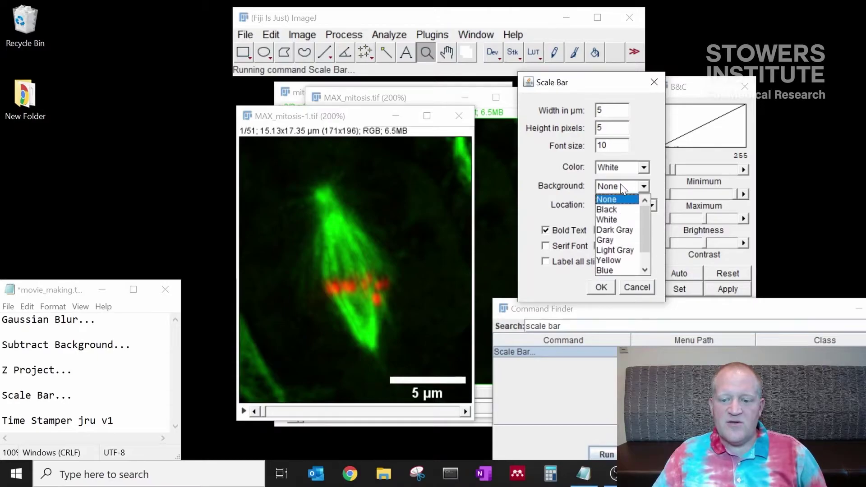
left_click(625, 231)
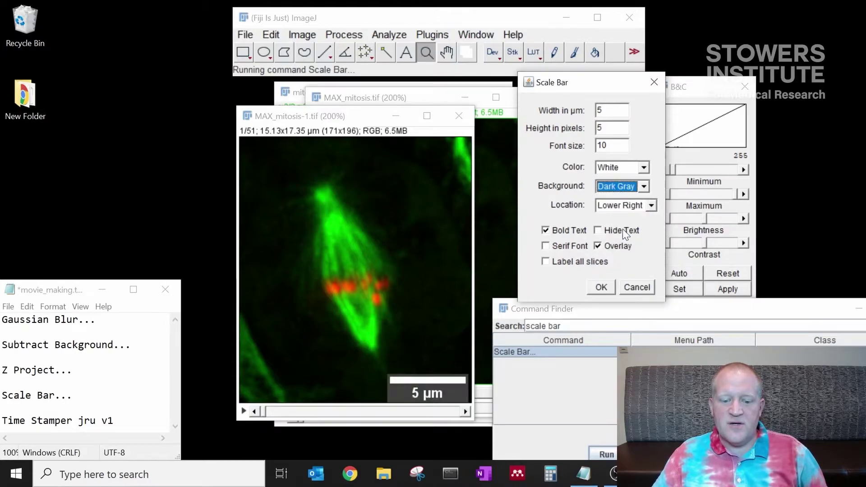
left_click(621, 187)
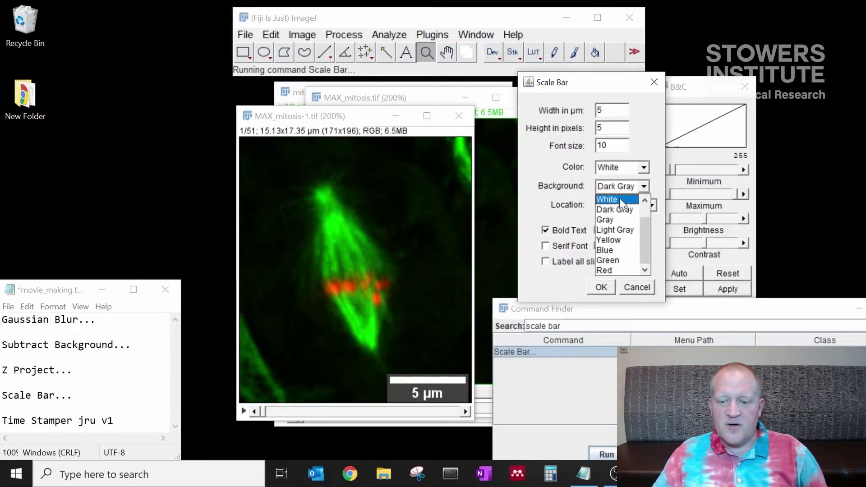
scroll(620, 199, "up", 1)
left_click(621, 201)
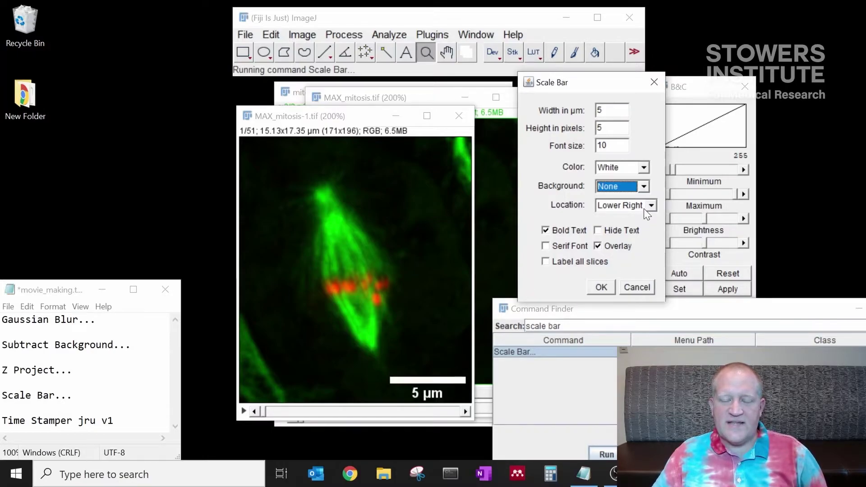
Keep the '5 µm' label bold and sans-serif after toggling Bold Text and Serif Font.
left_click(545, 230)
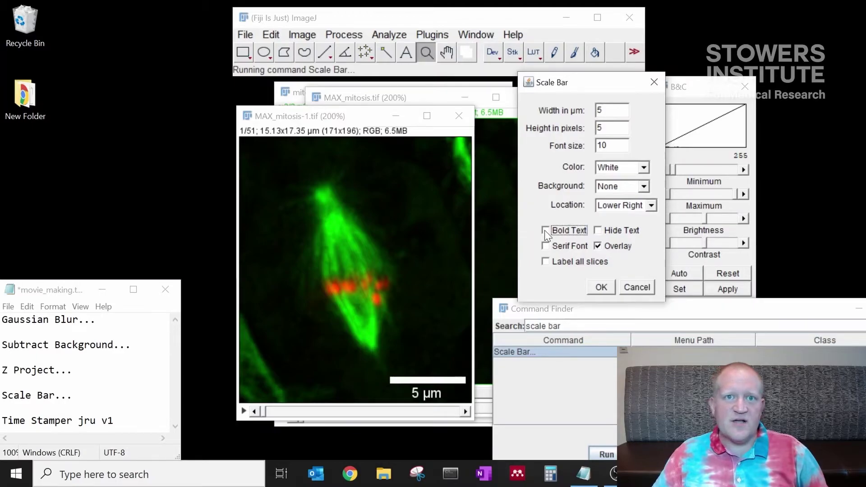
left_click(545, 230)
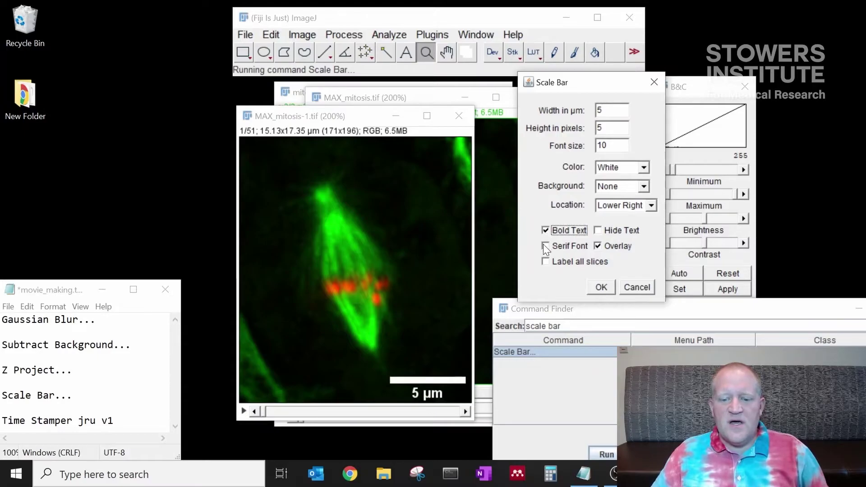
left_click(543, 245)
left_click(544, 246)
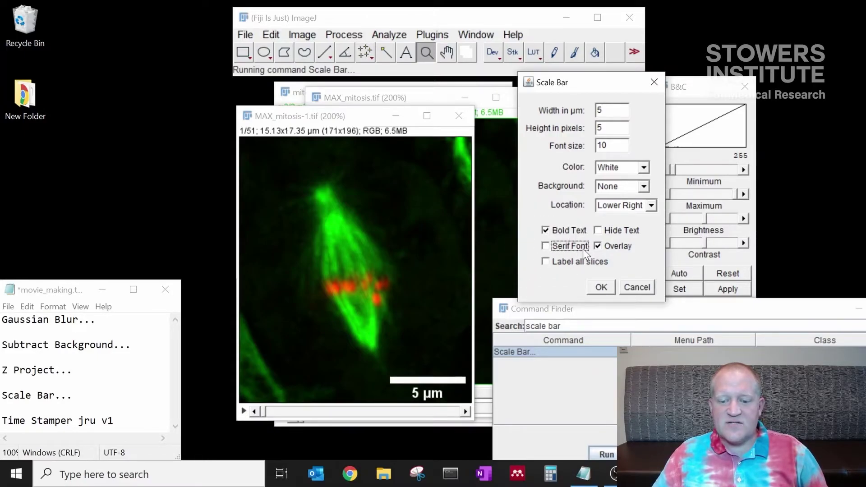
Apply the scale bar to all slices with Overlay off, then scrub to later frames.
left_click(546, 262)
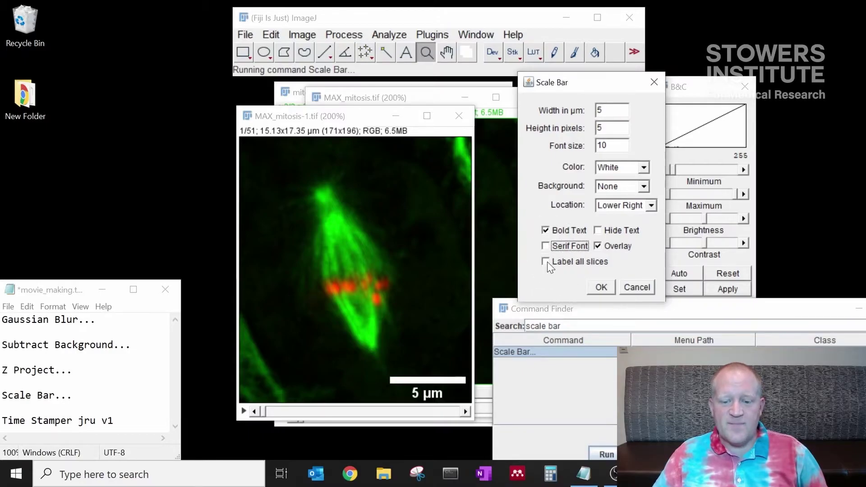
left_click(546, 261)
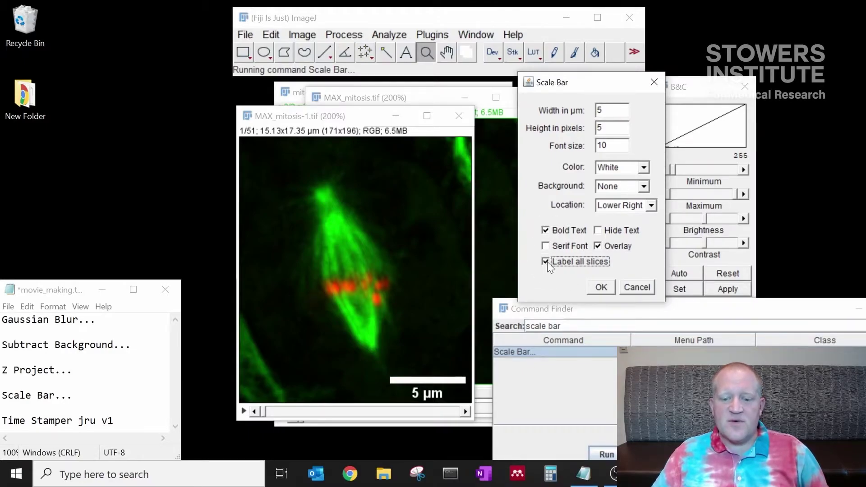
left_click(608, 248)
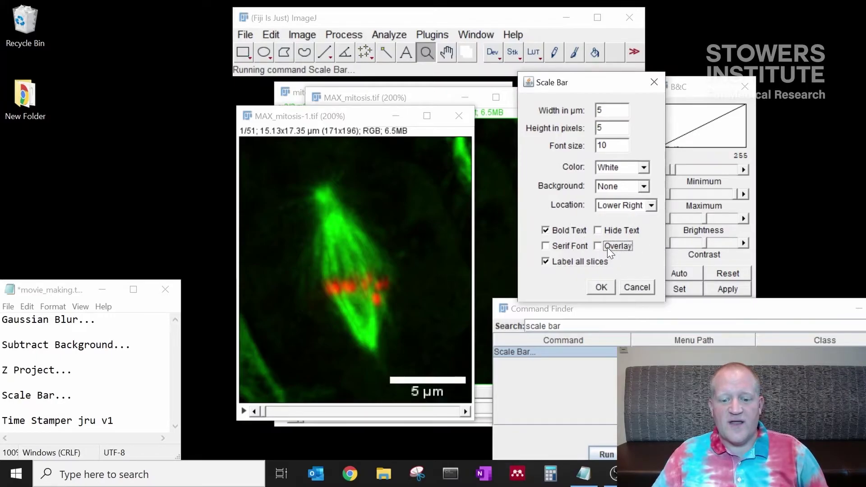
left_click(600, 287)
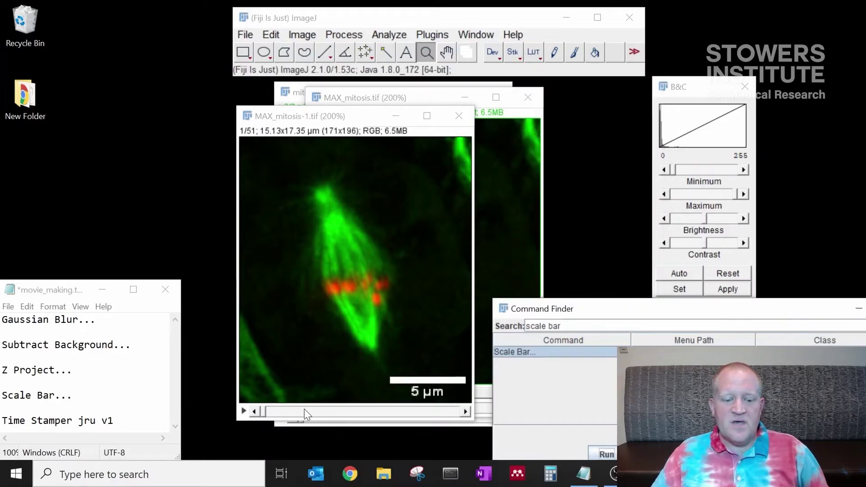
left_click_drag(266, 413, 252, 400)
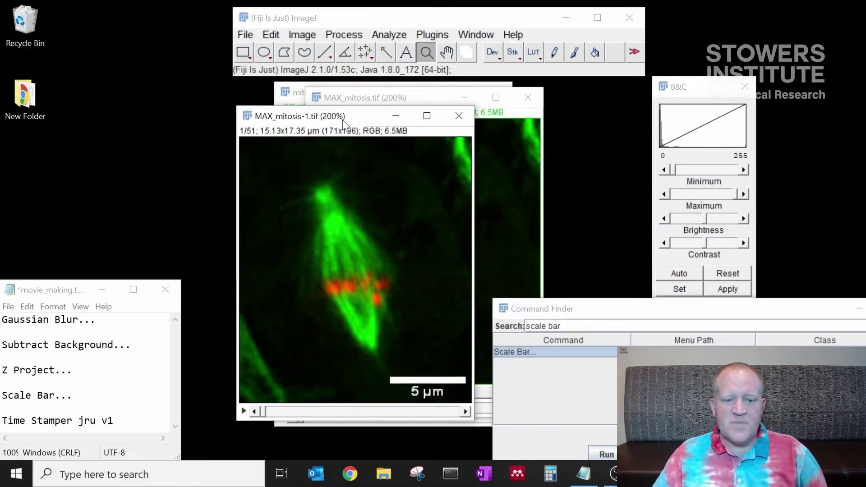
Search Command Finder for 'time stamper jru v1' and pick the Time Stamper jru v1 result.
left_click(510, 315)
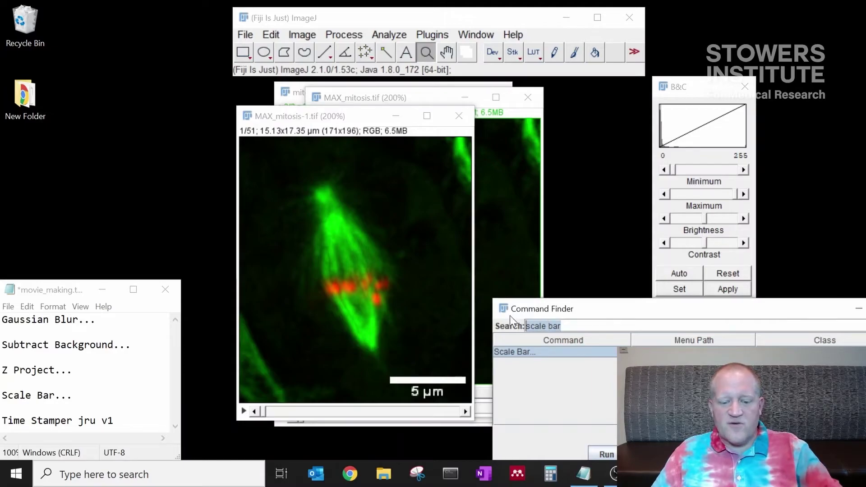
type("time stamp")
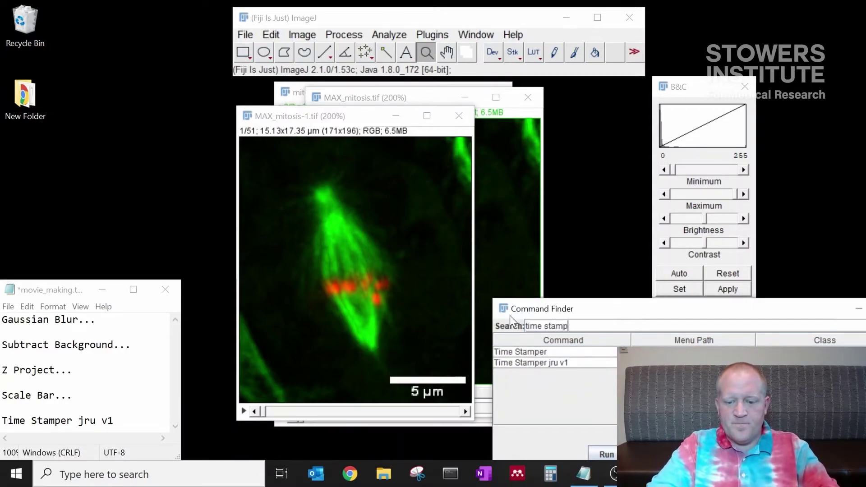
type("er jru v1")
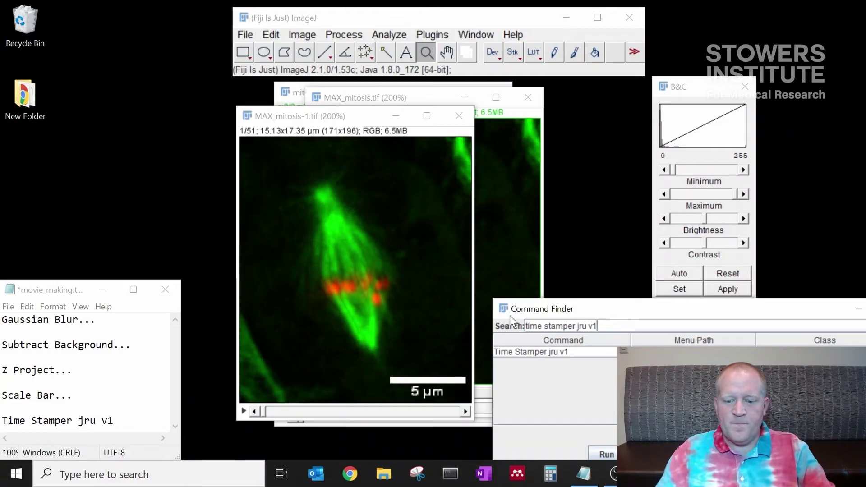
left_click(566, 352)
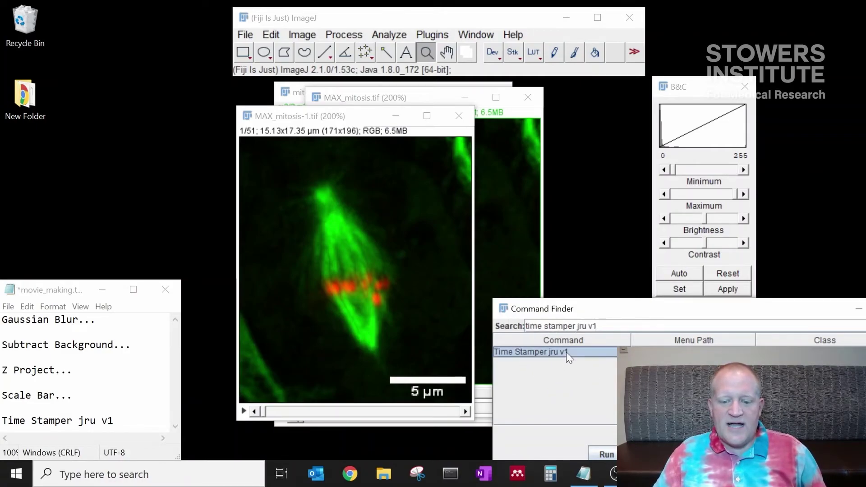
Check Image > Show Info for the 0.14286 sec frame interval, then close the Info window.
left_click(302, 35)
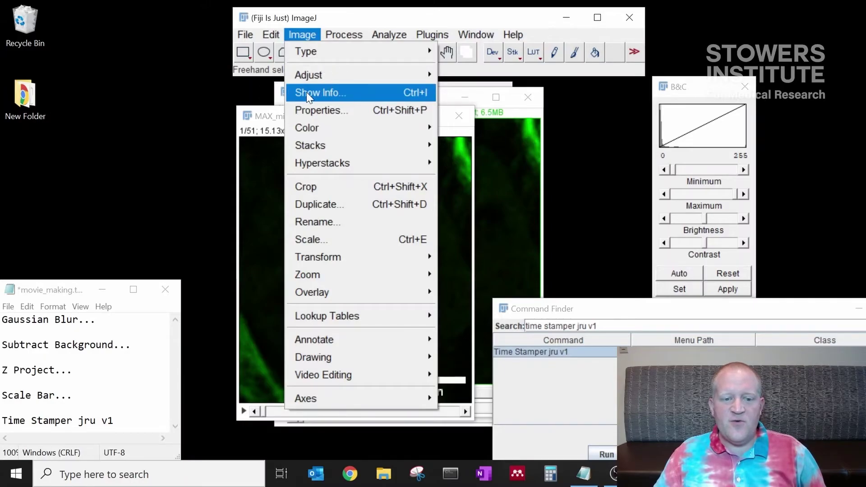
left_click(307, 92)
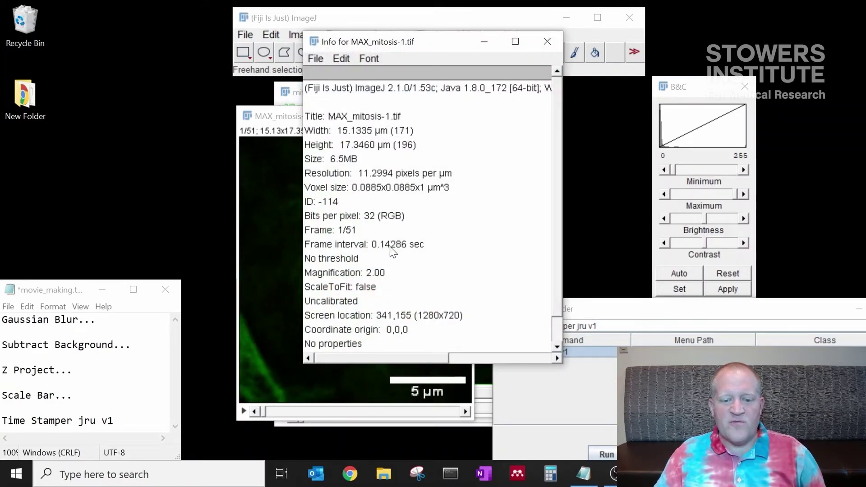
left_click(547, 42)
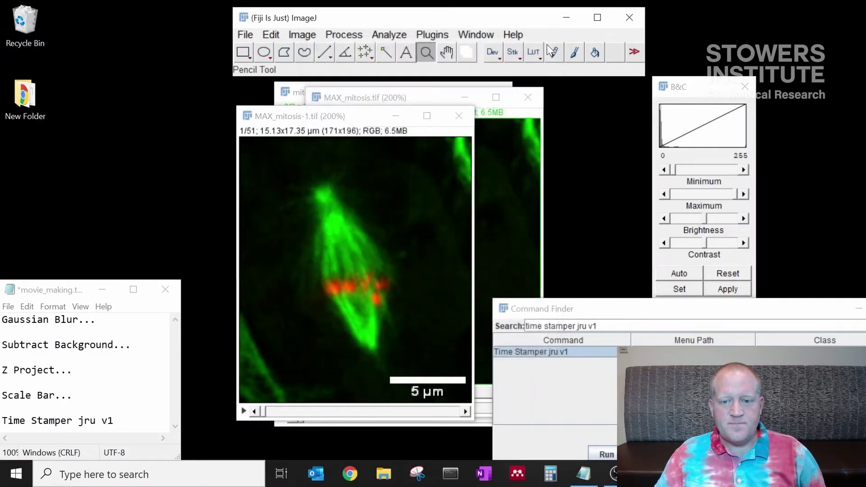
Drag the MAX_mitosis-1 movie window further left.
left_click(320, 118)
left_click_drag(326, 118, 297, 119)
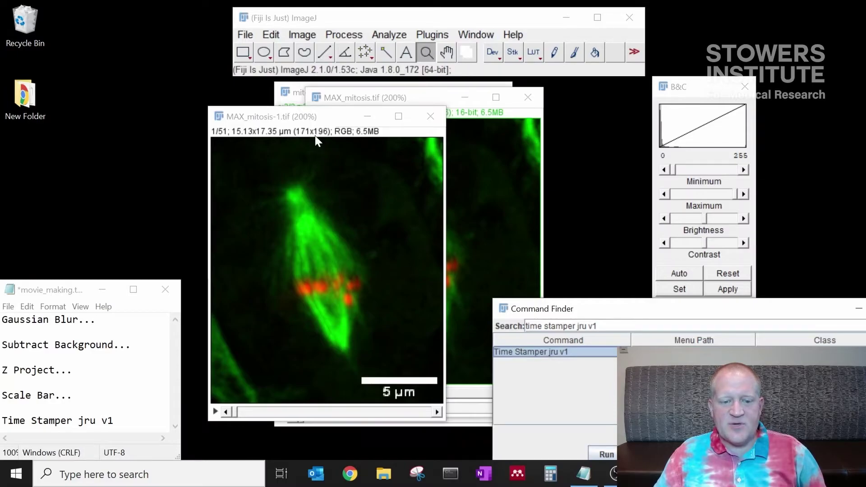
left_click(311, 116)
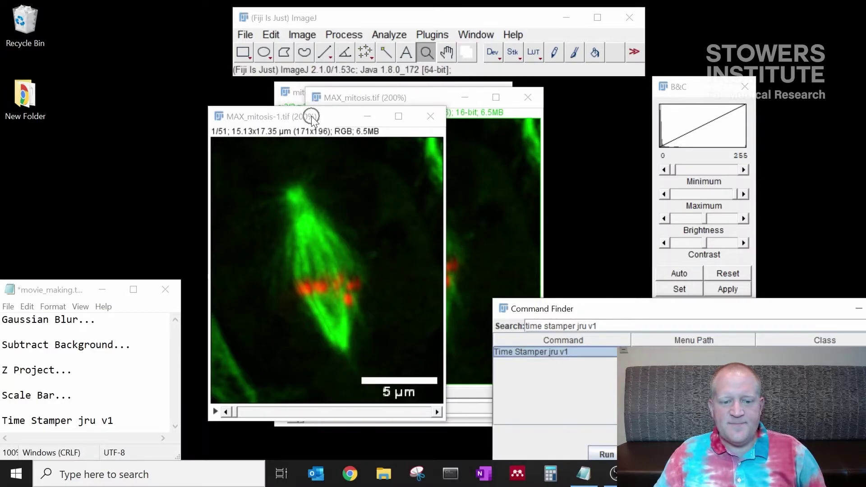
Start Time Stamper with a 0.14 sec frame interval and X location 20.
left_click(606, 453)
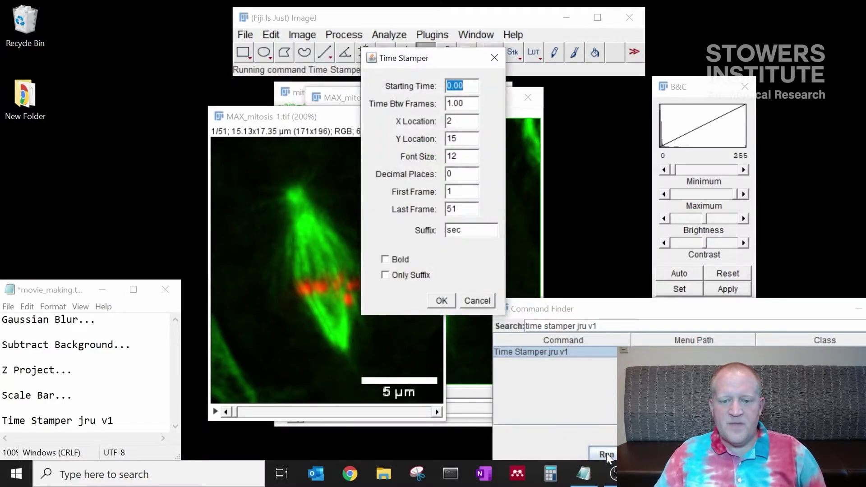
left_click_drag(427, 58, 536, 77)
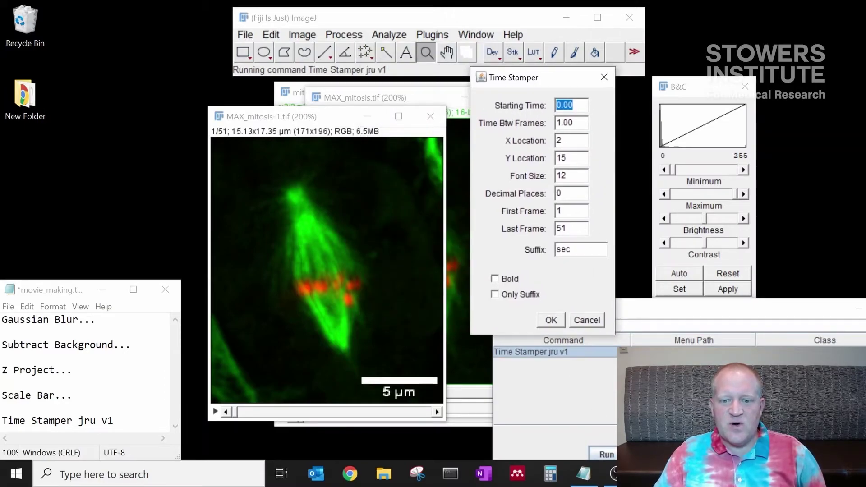
key("Tab")
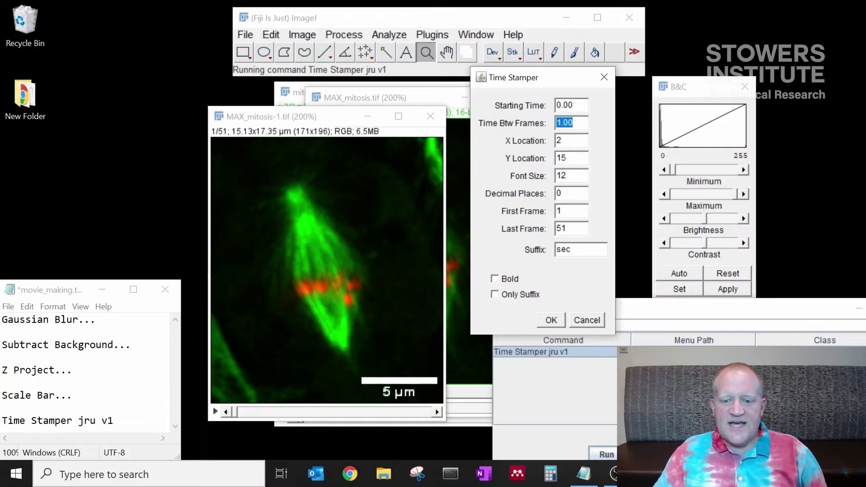
type("0.14")
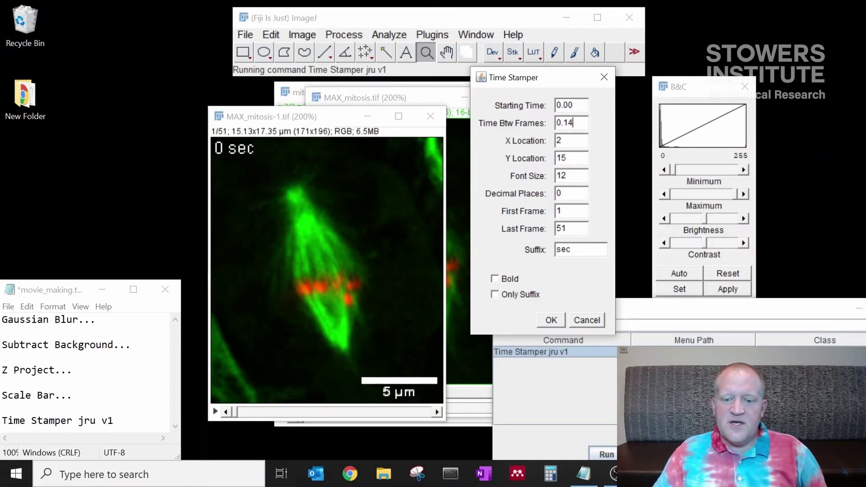
double_click(559, 141)
type("200")
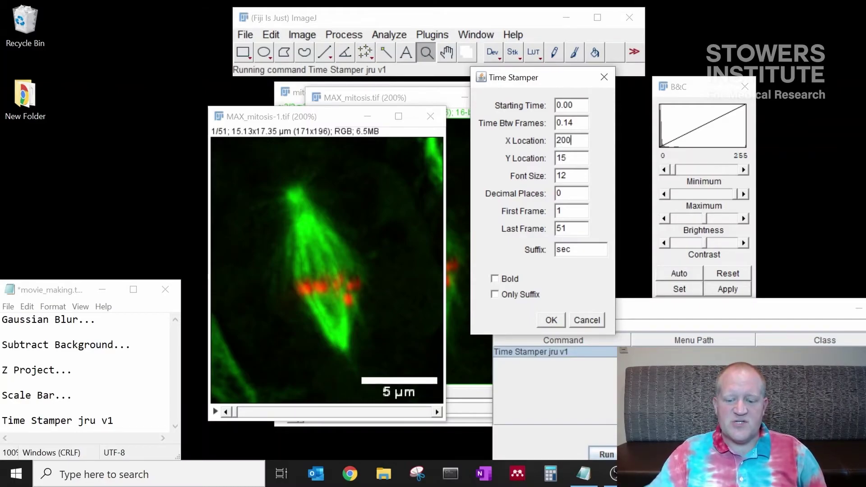
key("BackSpace")
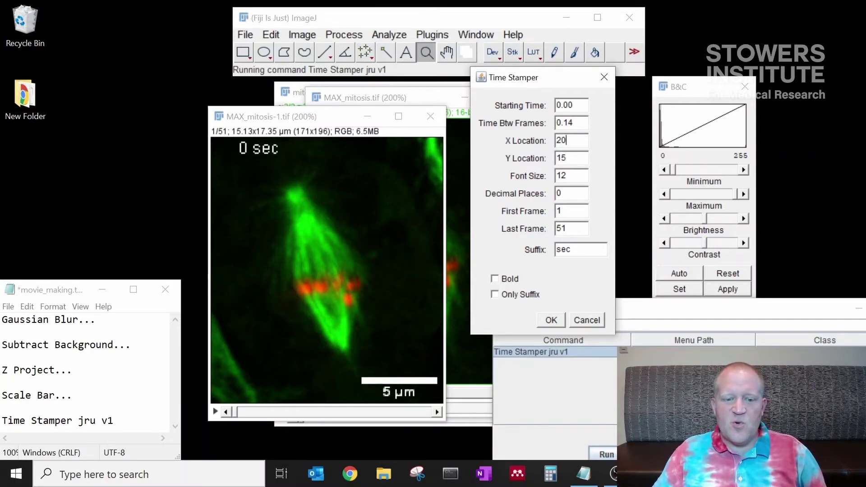
Set Y Location 20, Font Size 10 and Bold, and stamp all frames.
key("Tab")
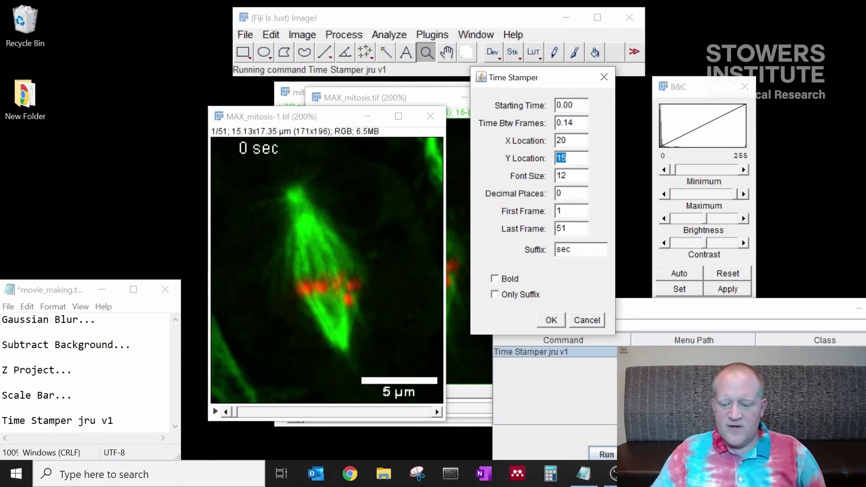
type("20")
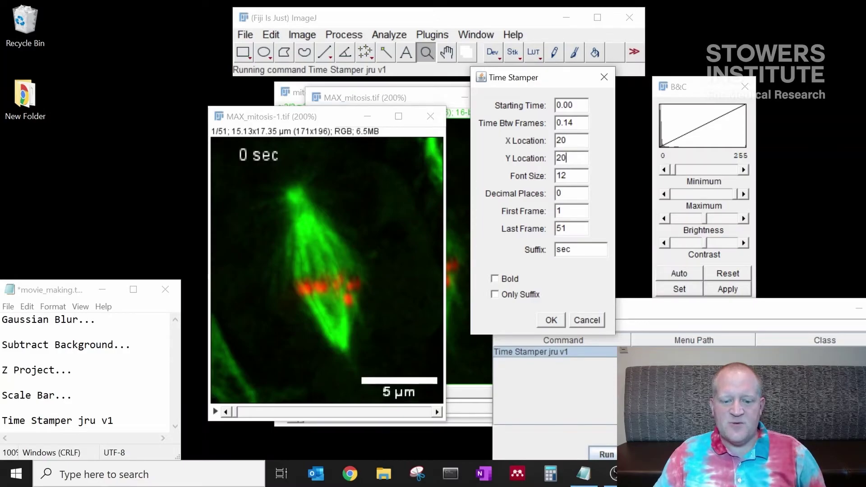
key("Tab")
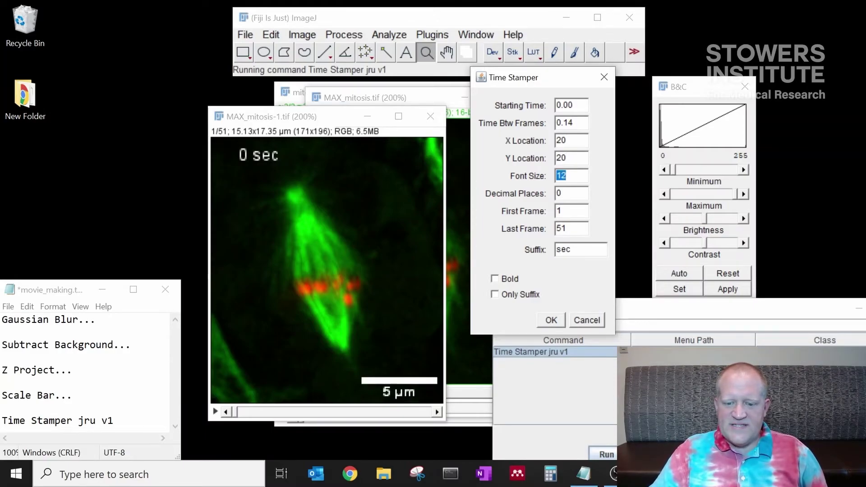
type("10")
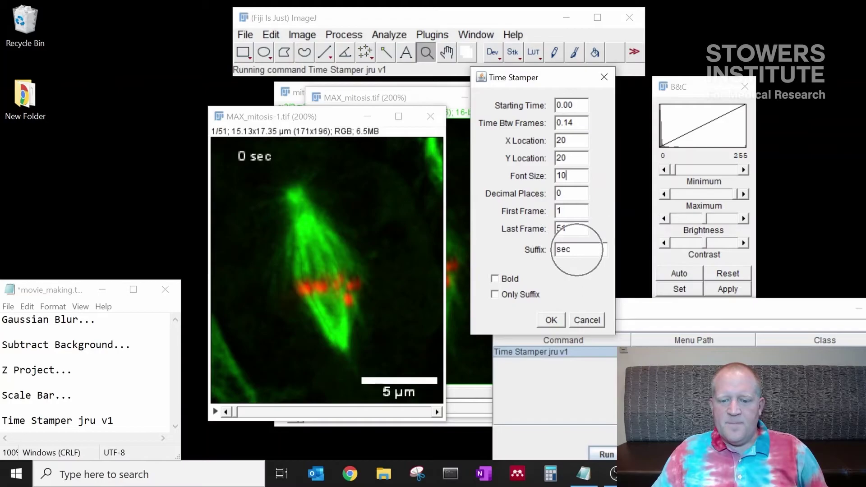
left_click(508, 281)
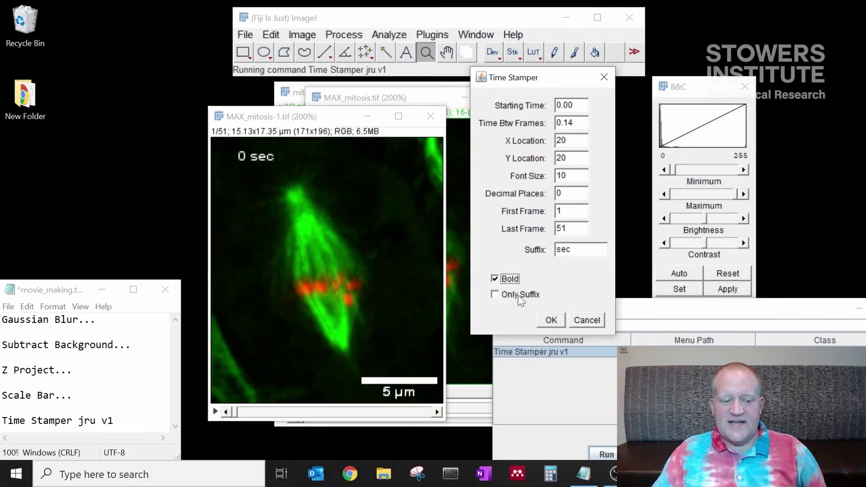
left_click(552, 321)
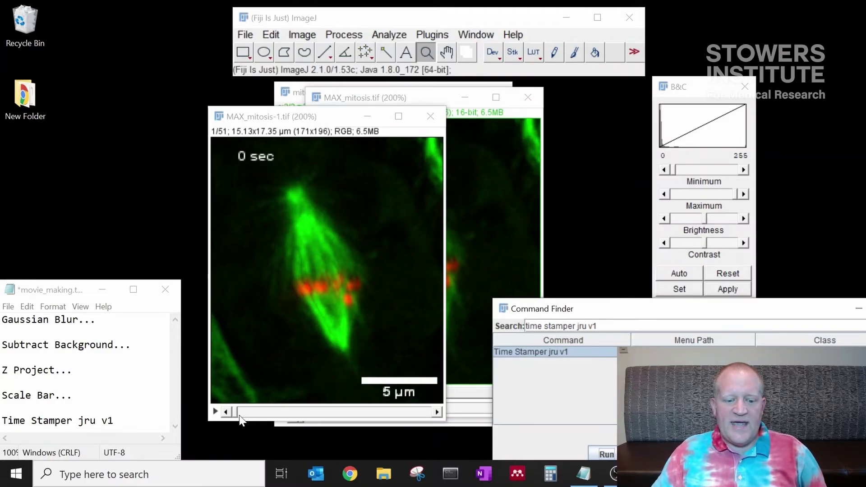
mouse_move(234, 418)
left_mouse_down()
mouse_move(406, 424)
mouse_move(233, 413)
mouse_move(426, 409)
mouse_move(232, 413)
left_mouse_up()
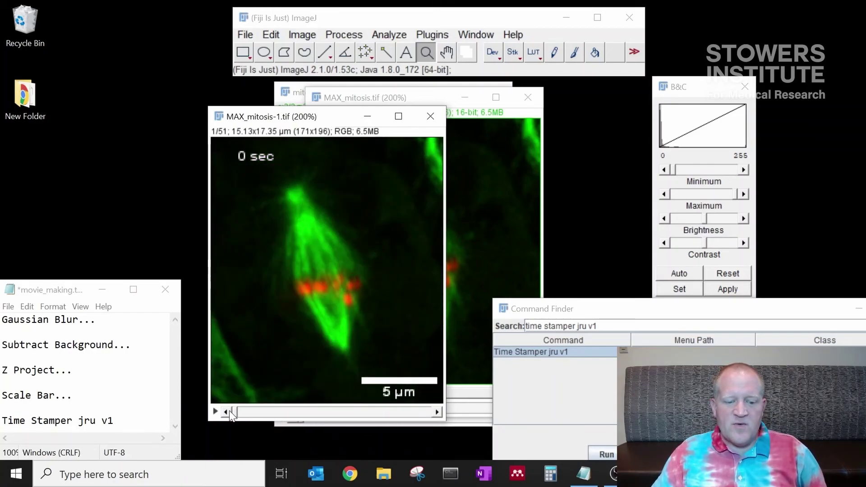
left_click(400, 387)
left_click(259, 161)
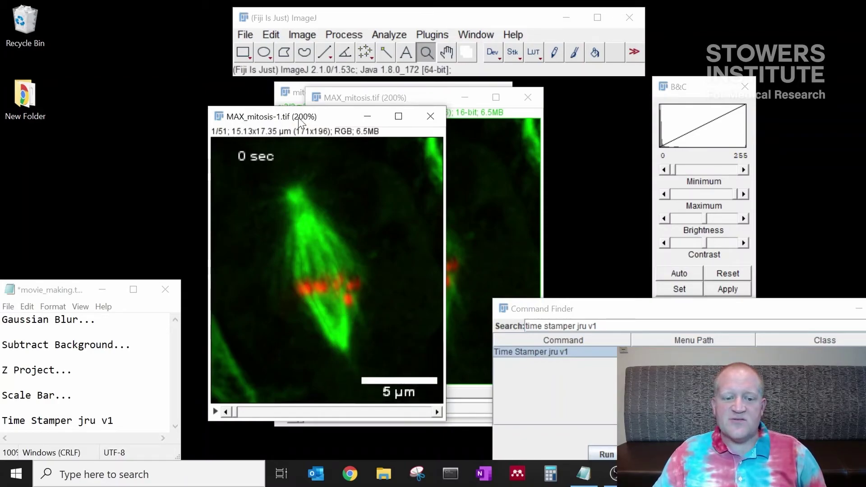
mouse_move(301, 122)
left_mouse_down()
mouse_move(292, 115)
mouse_move(299, 109)
left_mouse_up()
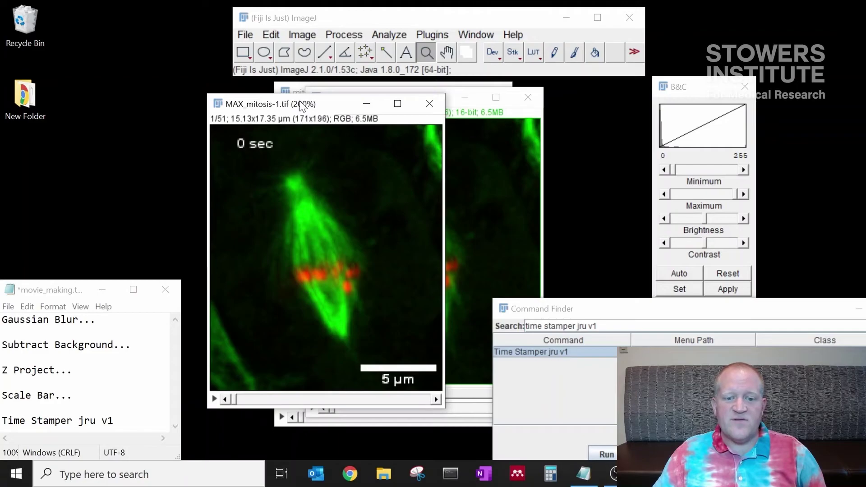
Save the movie as AVI with Compression None and a Frame Rate of 2 fps.
left_click(244, 34)
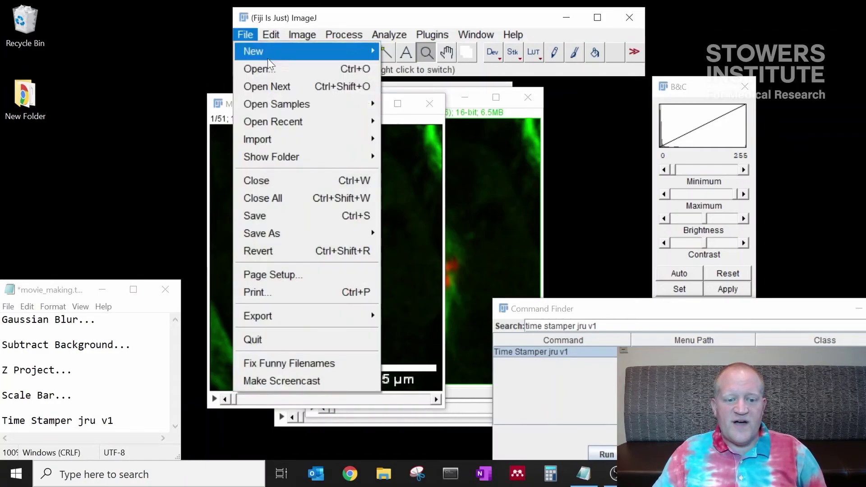
left_click(307, 232)
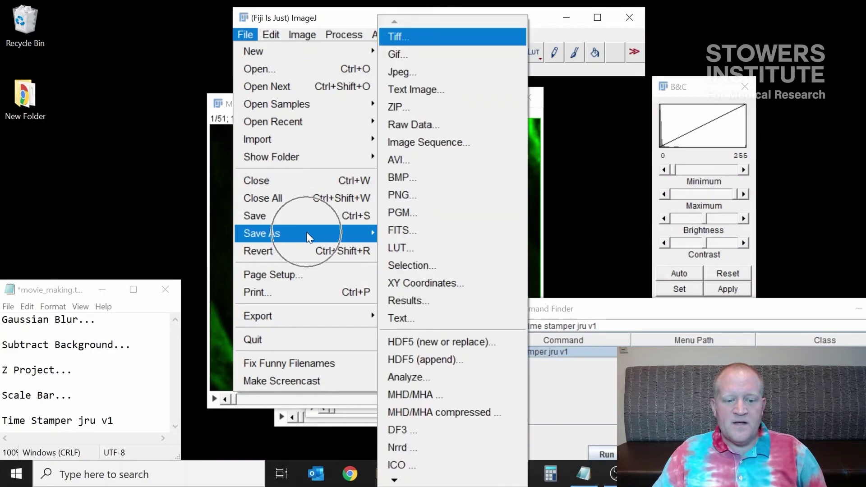
left_click(409, 164)
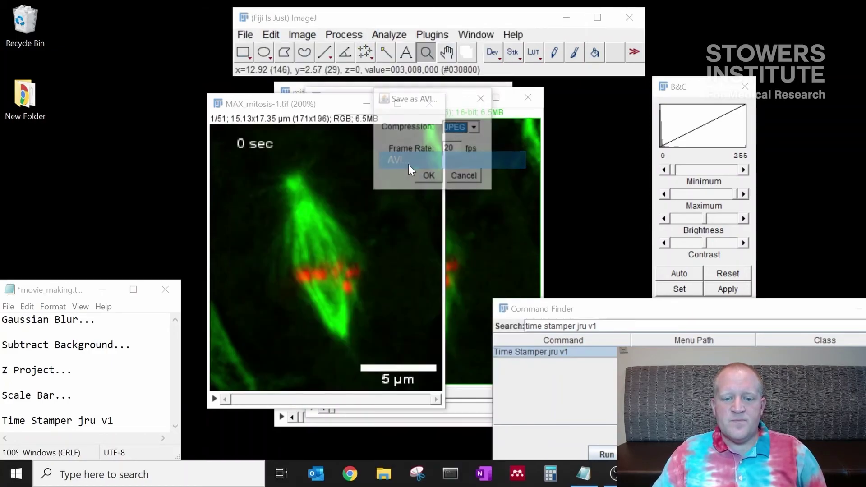
left_click_drag(430, 101, 505, 107)
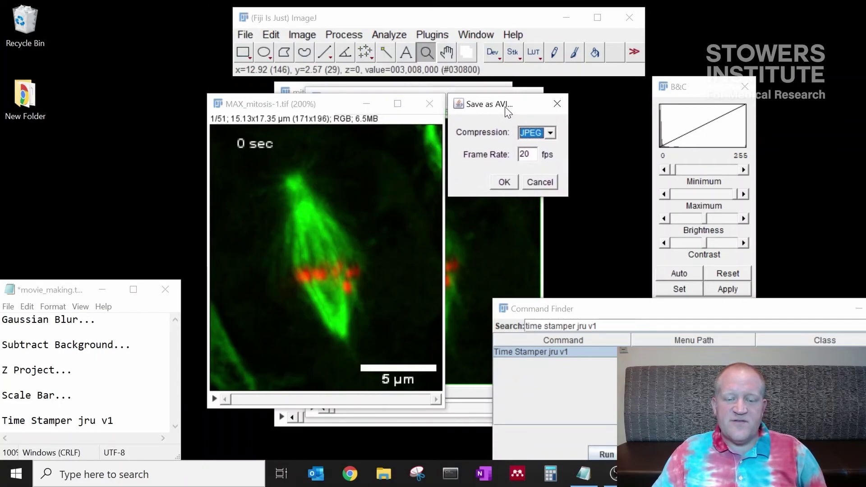
left_click(524, 133)
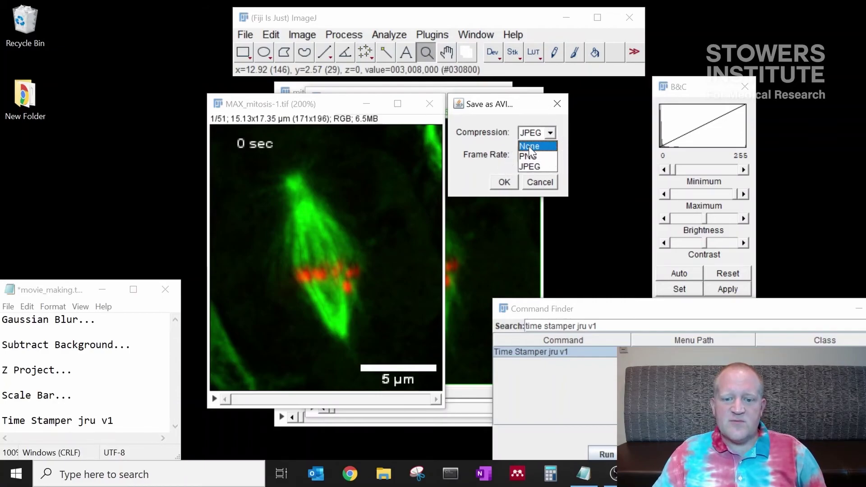
left_click(528, 146)
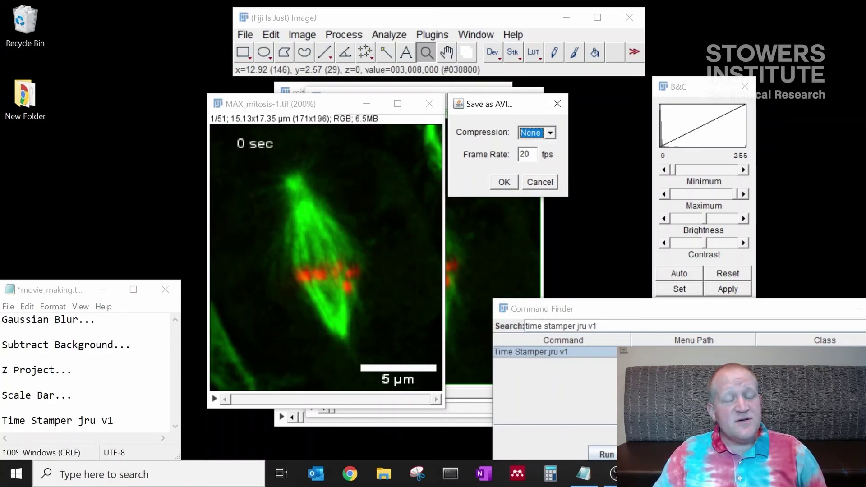
key("Tab")
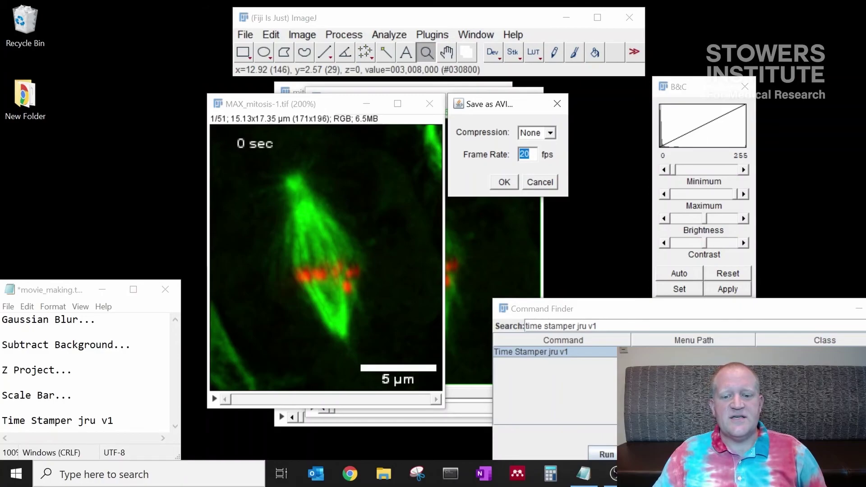
type("2")
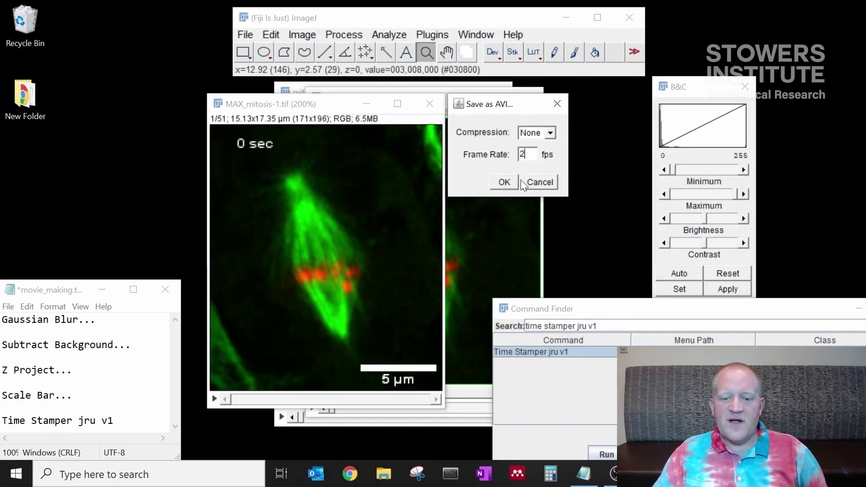
left_click(505, 185)
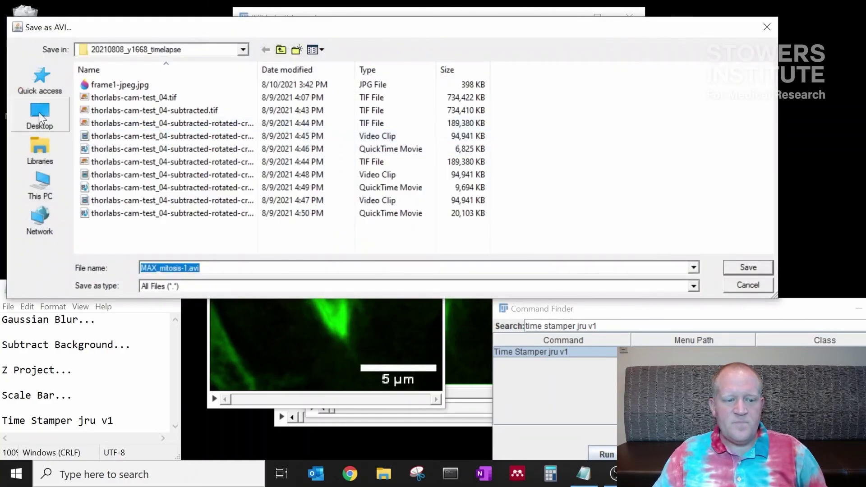
Save the file on the Desktop as test_movie.
left_click(39, 114)
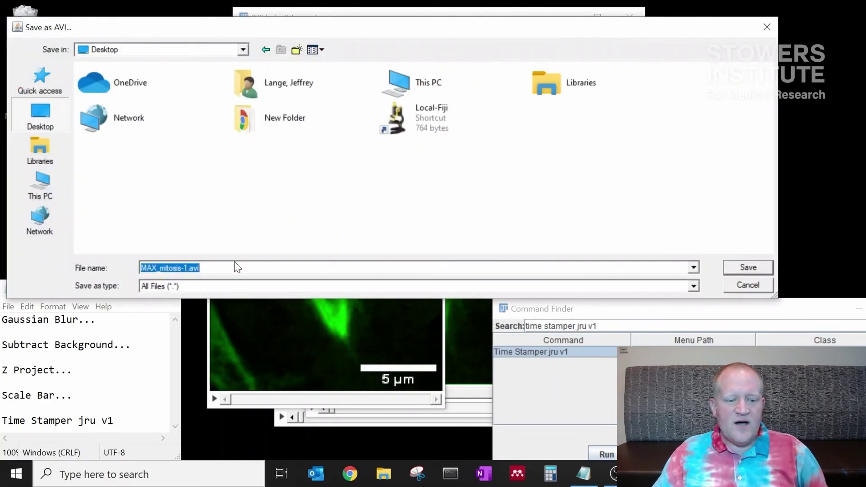
type("te")
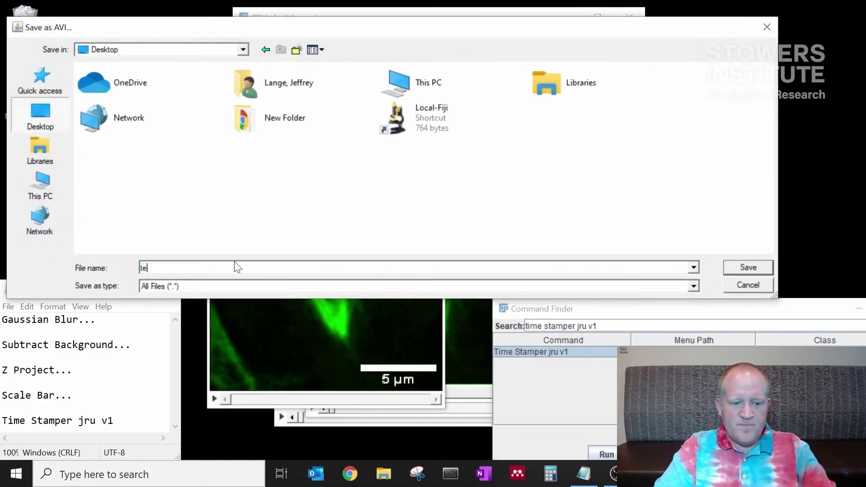
type("st_movie")
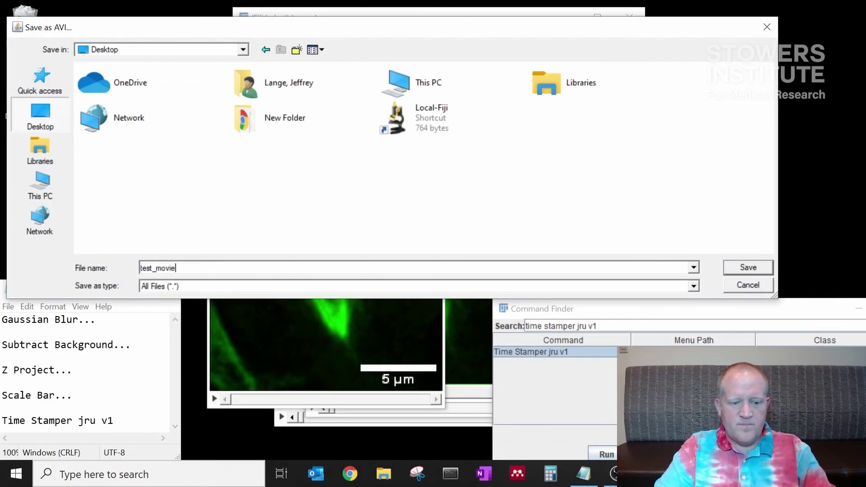
key("Return")
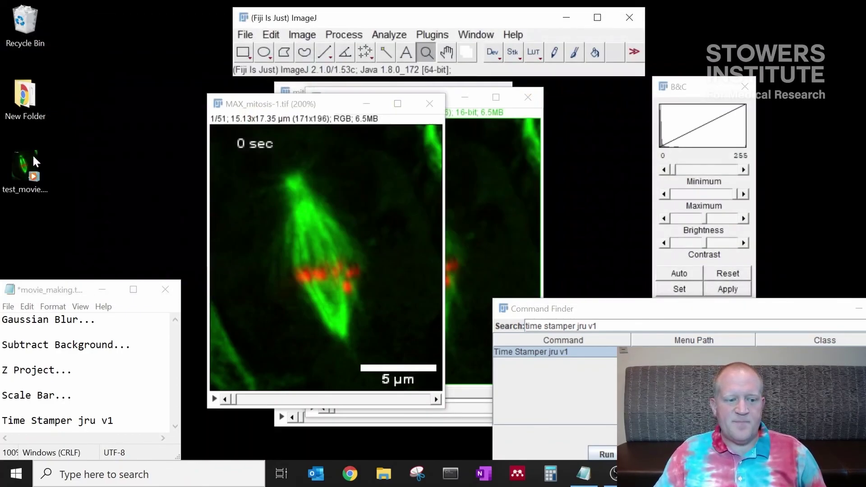
Play test_movie.avi from the desktop in Windows Media Player, pausing it midway.
left_click_drag(25, 167, 124, 95)
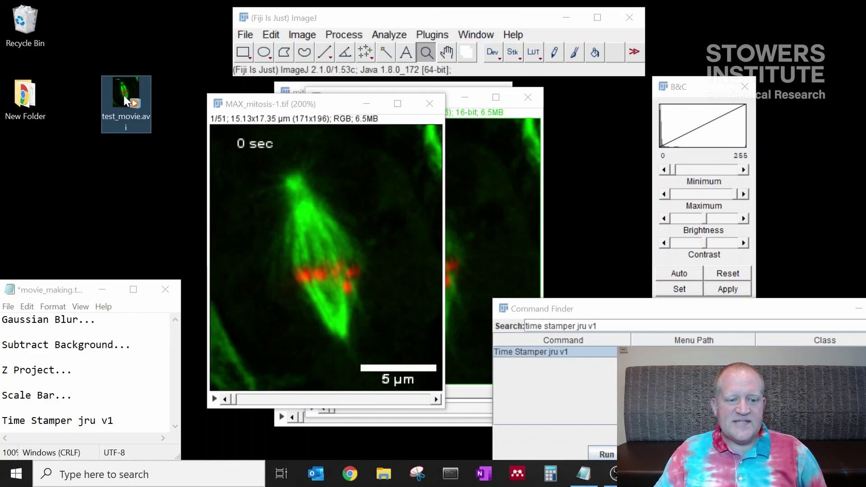
double_click(123, 95)
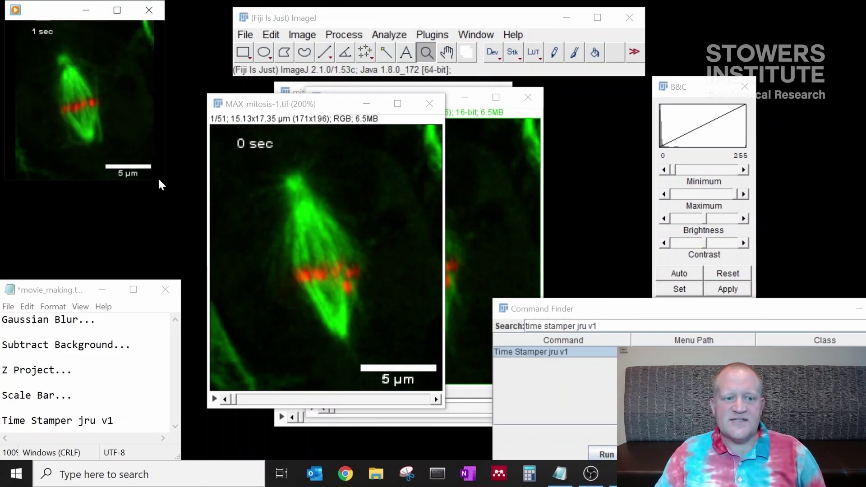
mouse_move(158, 176)
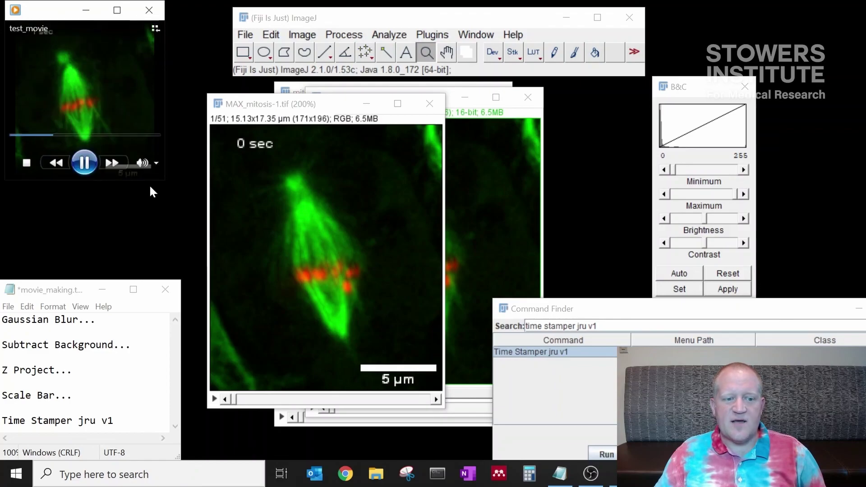
left_click(81, 166)
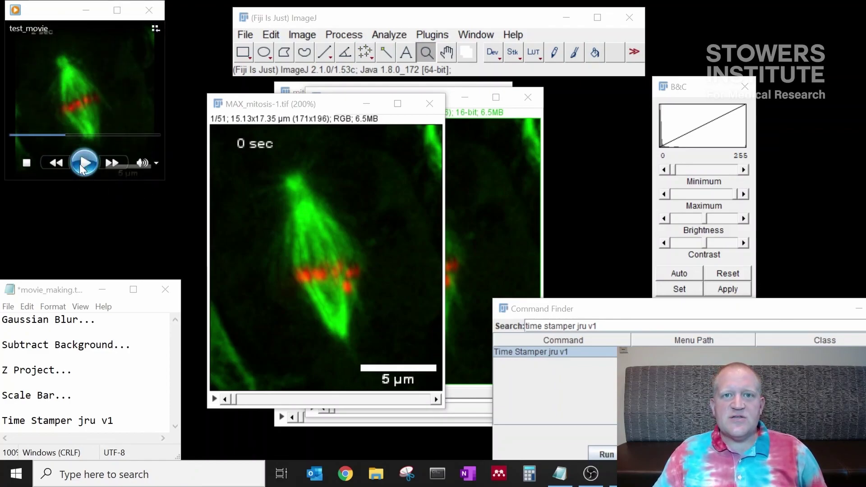